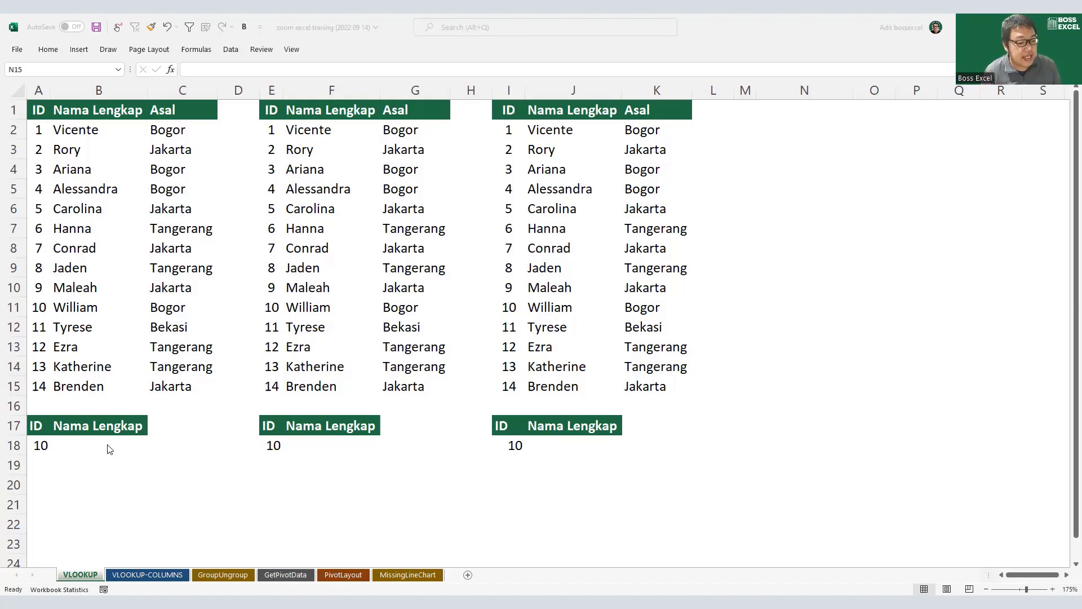
Examine the three ID/Nama Lengkap/Asal tables, the lookup cells beneath them, and the ID 10 row in the first table.
{"action": "left_click", "coordinate": [109, 444]}
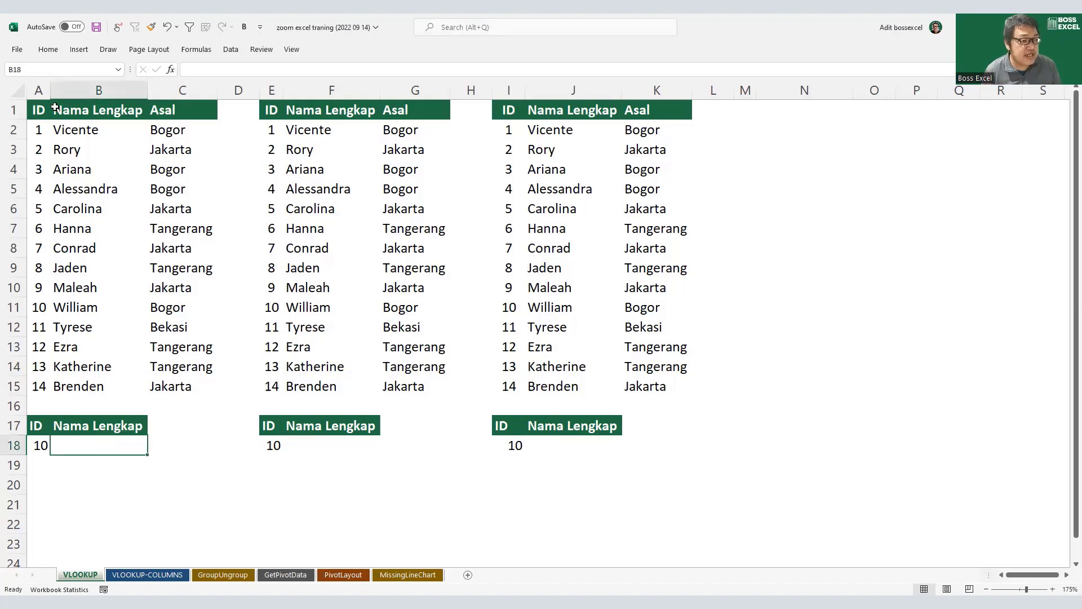
{"action": "left_click_drag", "start_coordinate": [37, 110], "coordinate": [218, 426]}
{"action": "left_click_drag", "start_coordinate": [272, 109], "coordinate": [424, 457]}
{"action": "left_click_drag", "start_coordinate": [504, 110], "coordinate": [673, 451]}
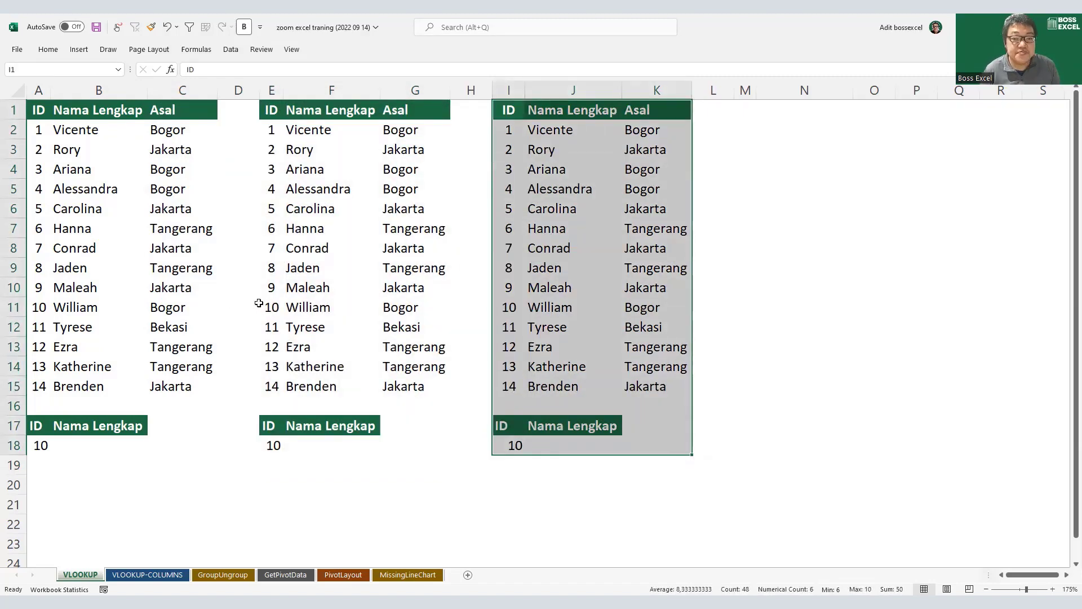
{"action": "left_click", "coordinate": [131, 445]}
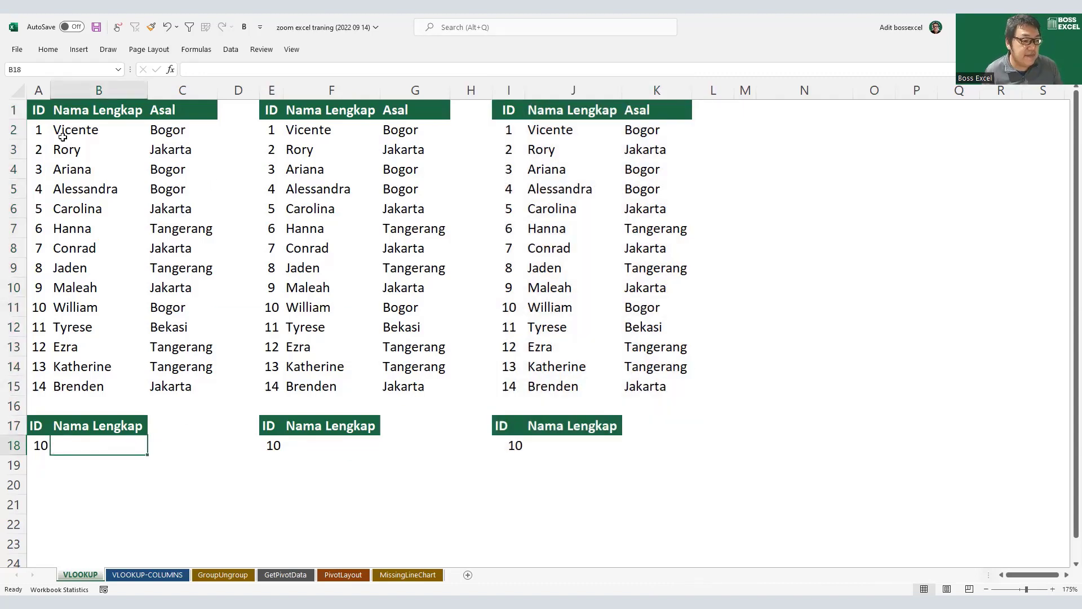
{"action": "left_click_drag", "start_coordinate": [40, 129], "coordinate": [42, 385]}
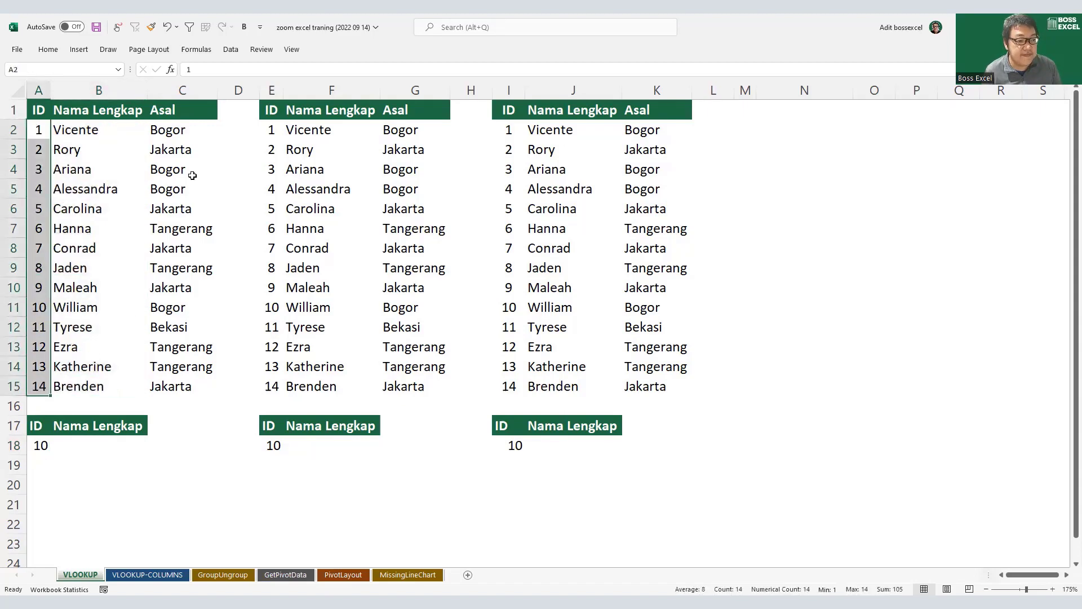
{"action": "left_click_drag", "start_coordinate": [186, 128], "coordinate": [190, 384]}
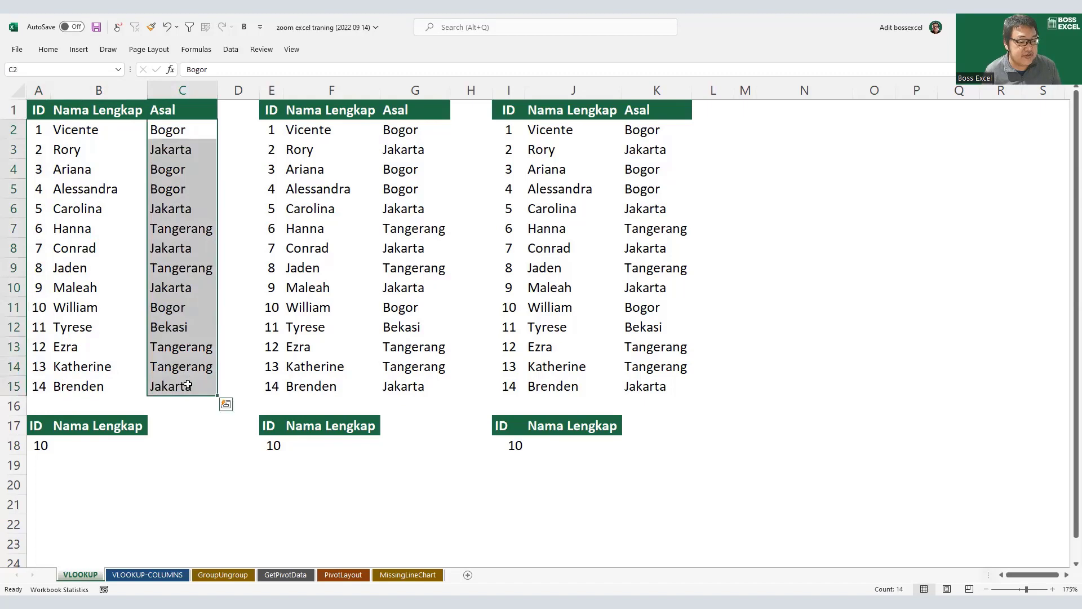
{"action": "left_click", "coordinate": [55, 444]}
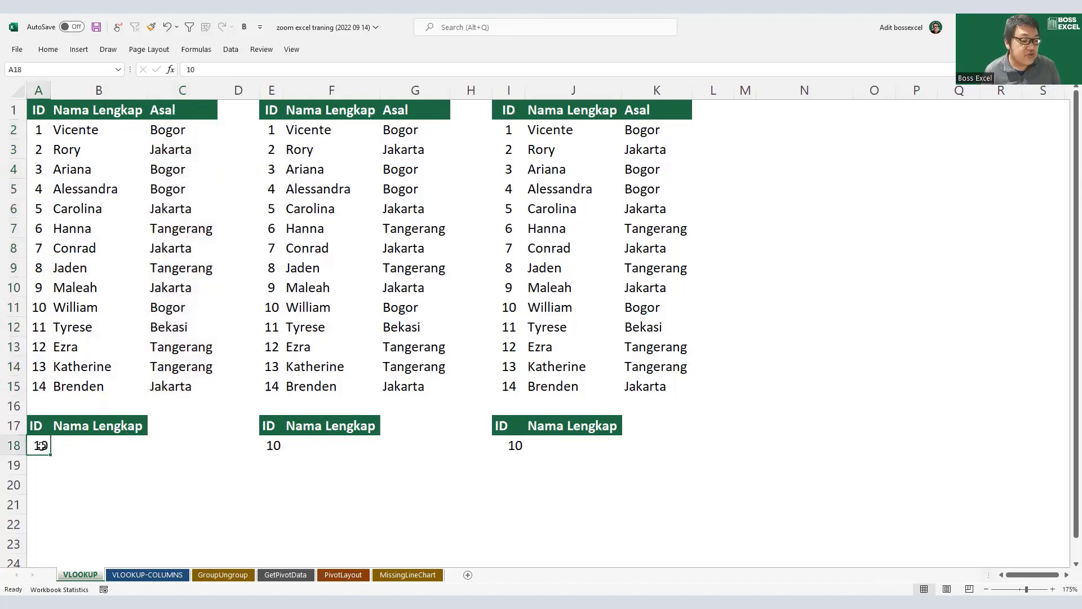
{"action": "left_click", "coordinate": [99, 445]}
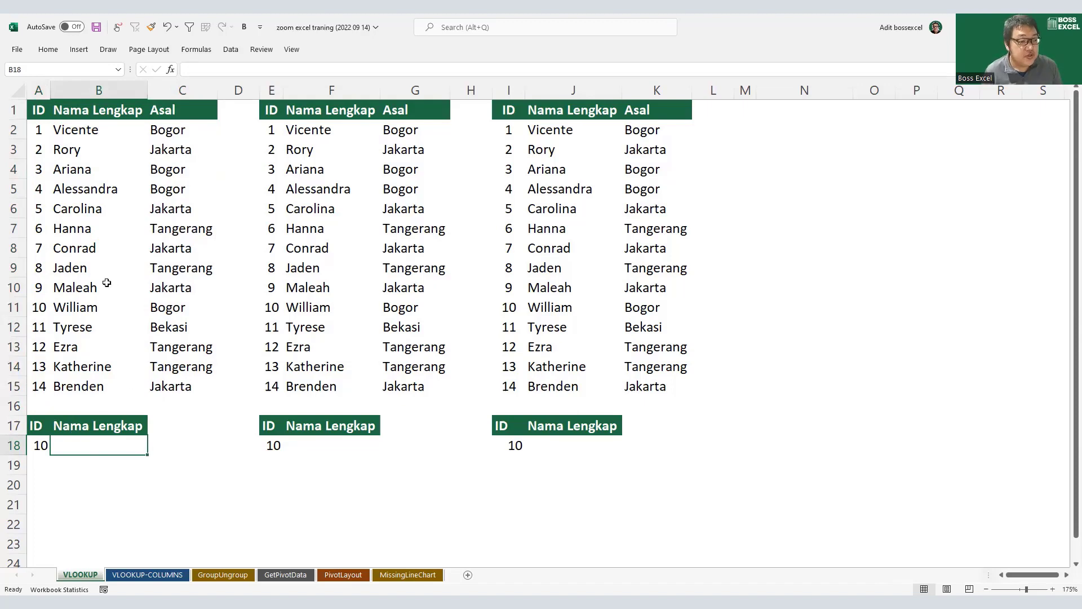
{"action": "left_click_drag", "start_coordinate": [42, 307], "coordinate": [71, 308]}
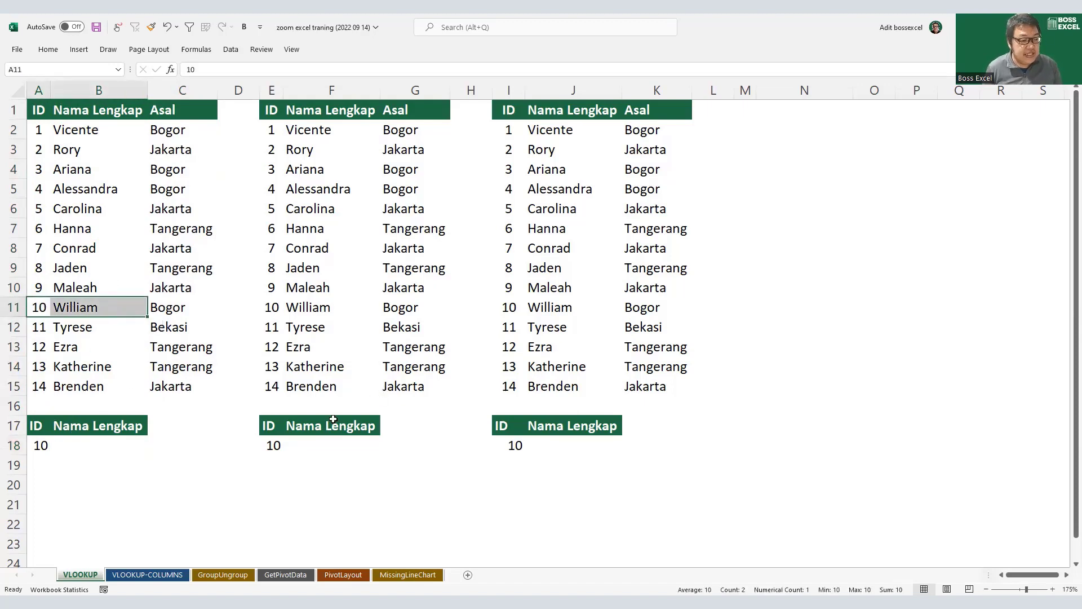
Start a VLOOKUP formula in B18 with A18 as the lookup value and A2:C15 as the table array.
{"action": "left_click", "coordinate": [112, 442]}
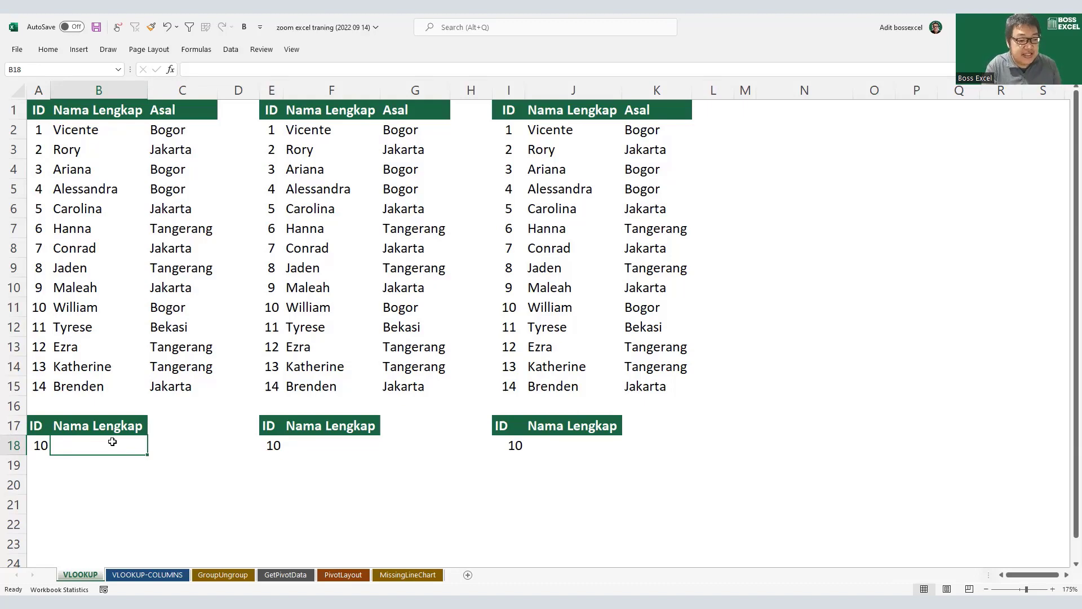
{"action": "type", "text": "=vlo"}
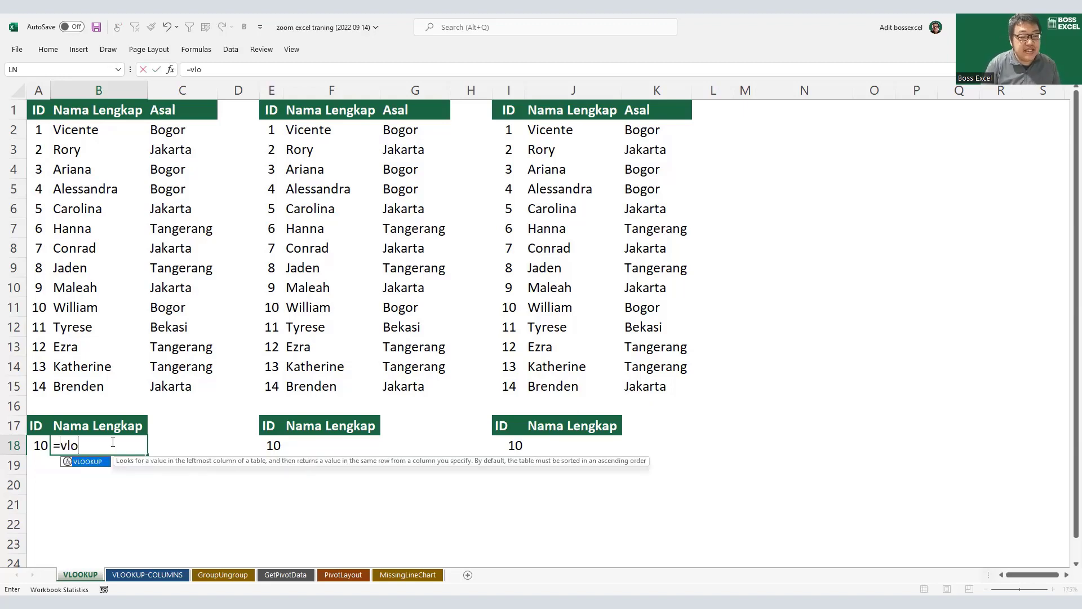
{"action": "key", "text": "BackSpace"}
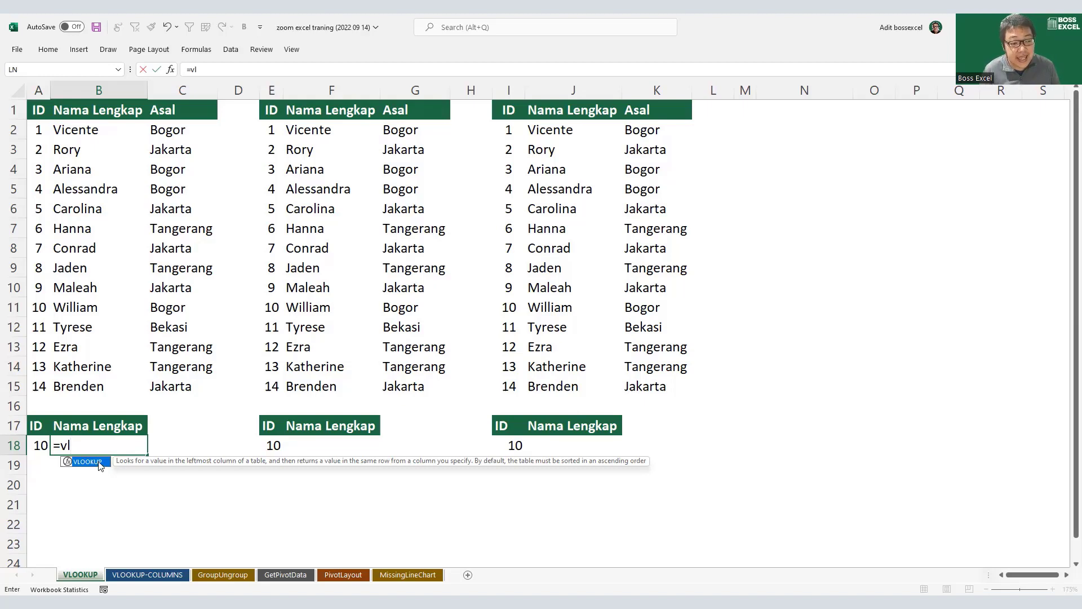
{"action": "double_click", "coordinate": [107, 460]}
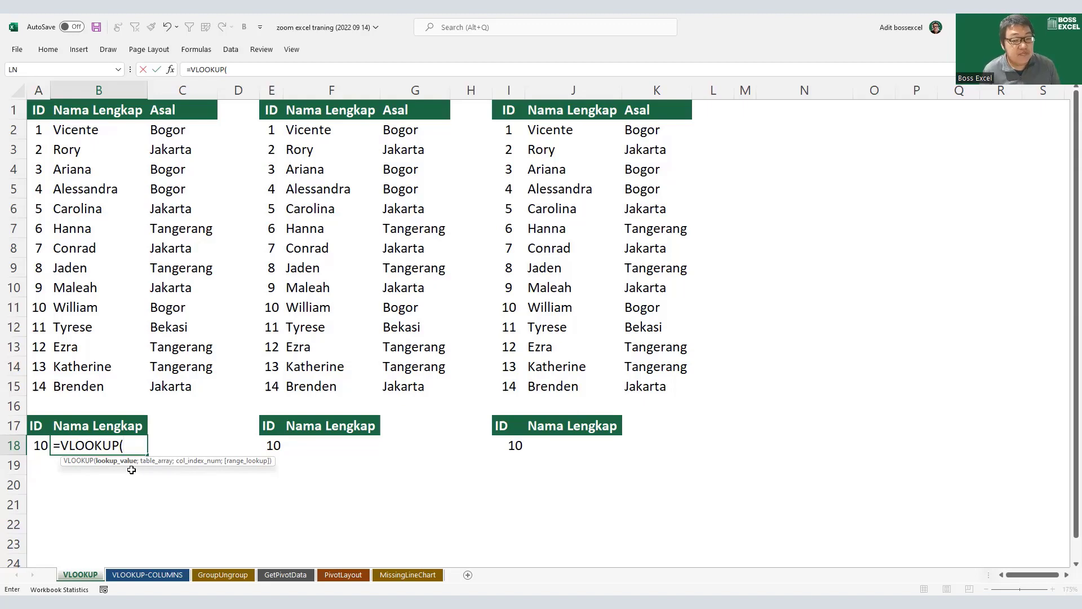
{"action": "left_click", "coordinate": [42, 450]}
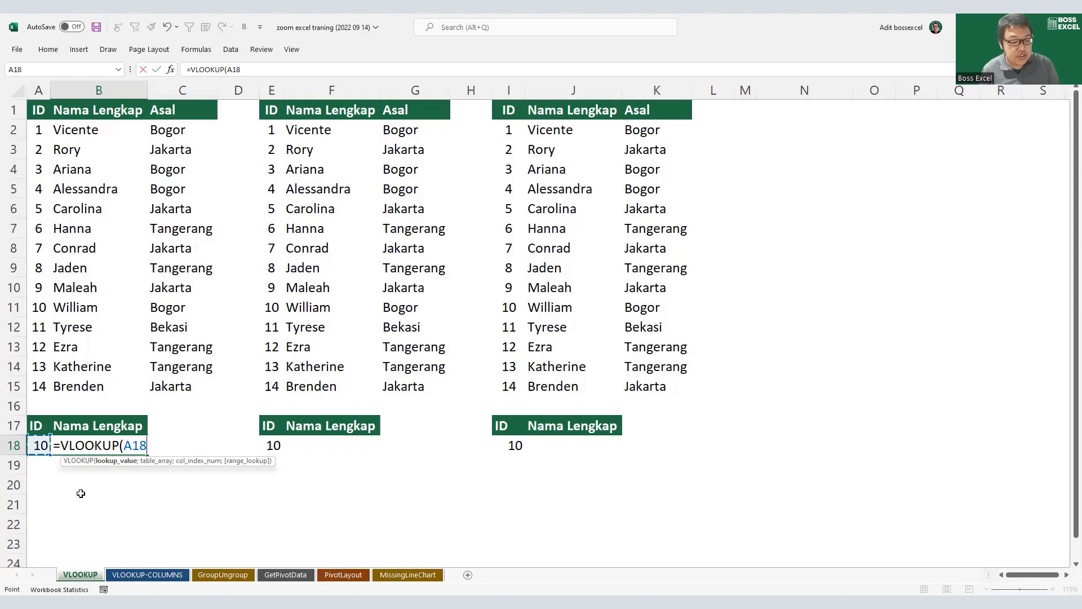
{"action": "type", "text": ";"}
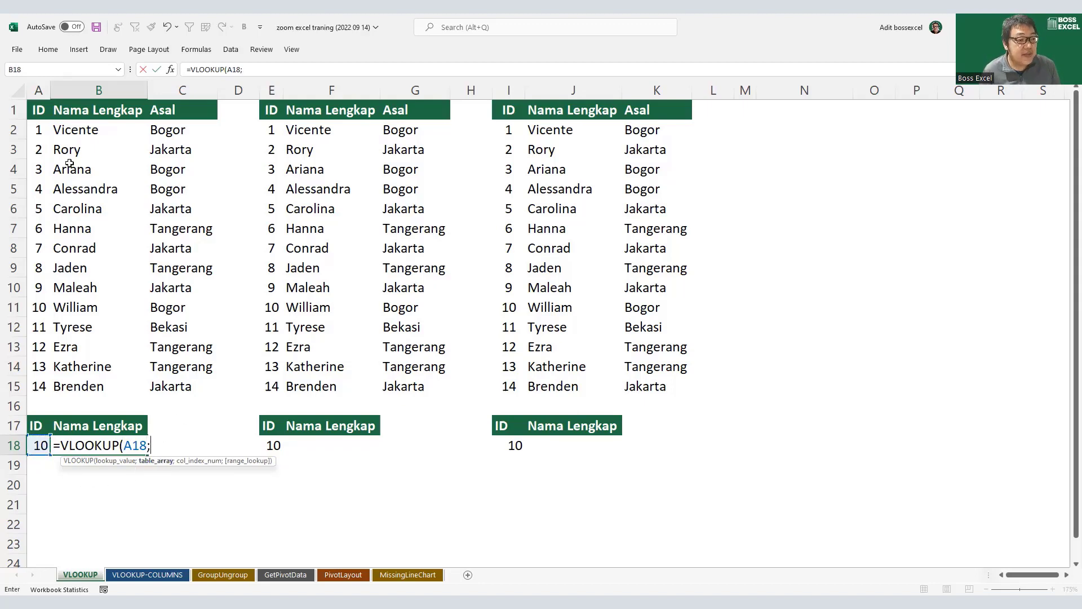
{"action": "left_click", "coordinate": [39, 131]}
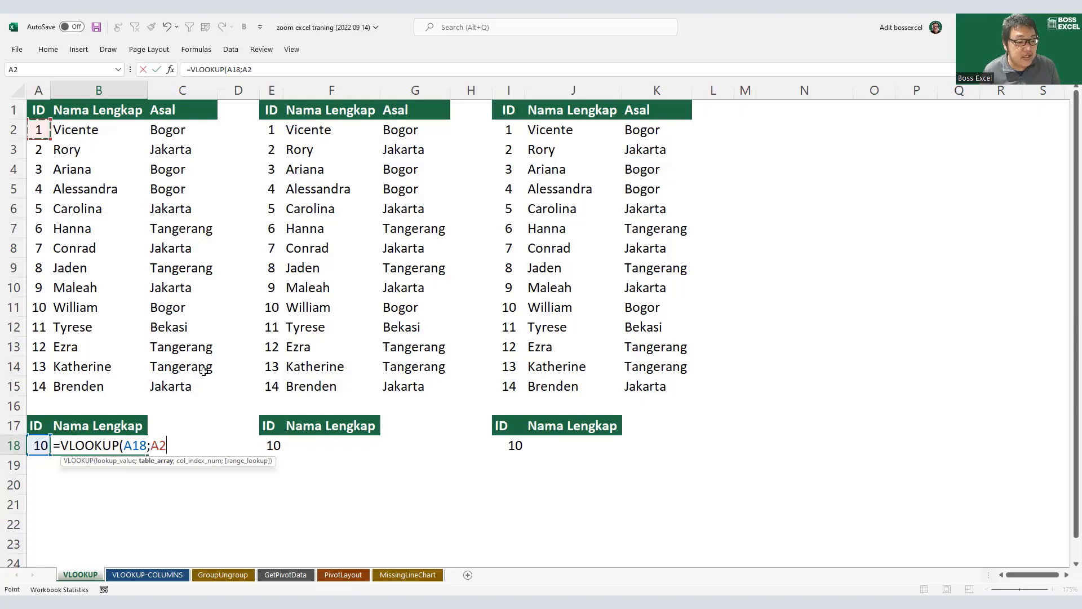
{"action": "left_click", "coordinate": [204, 383], "text": "shift"}
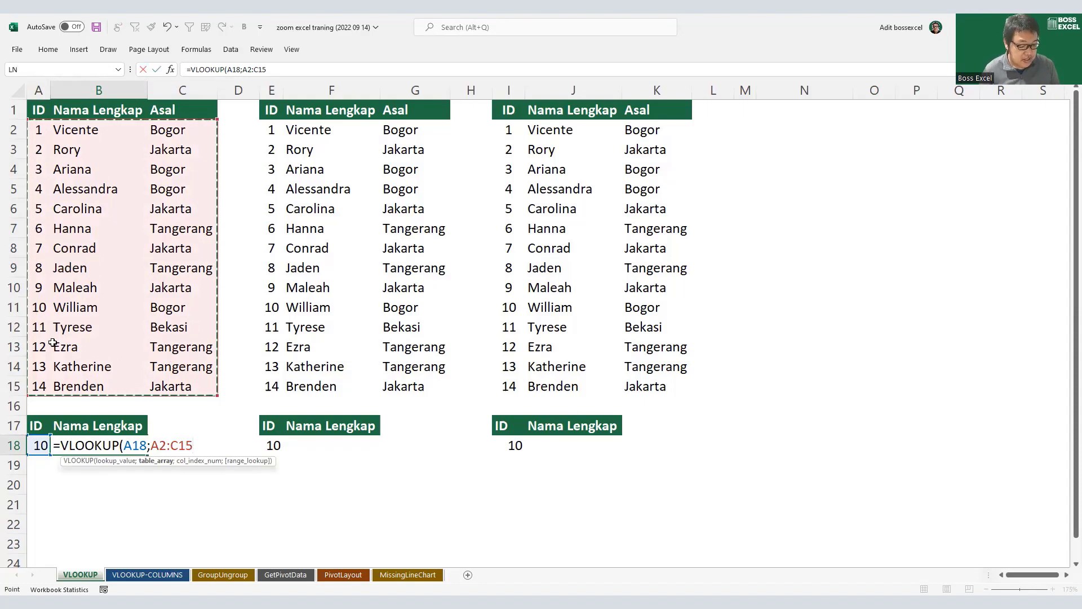
Complete the VLOOKUP in B18 with column index 2 and FALSE for an exact match.
{"action": "type", "text": ";"}
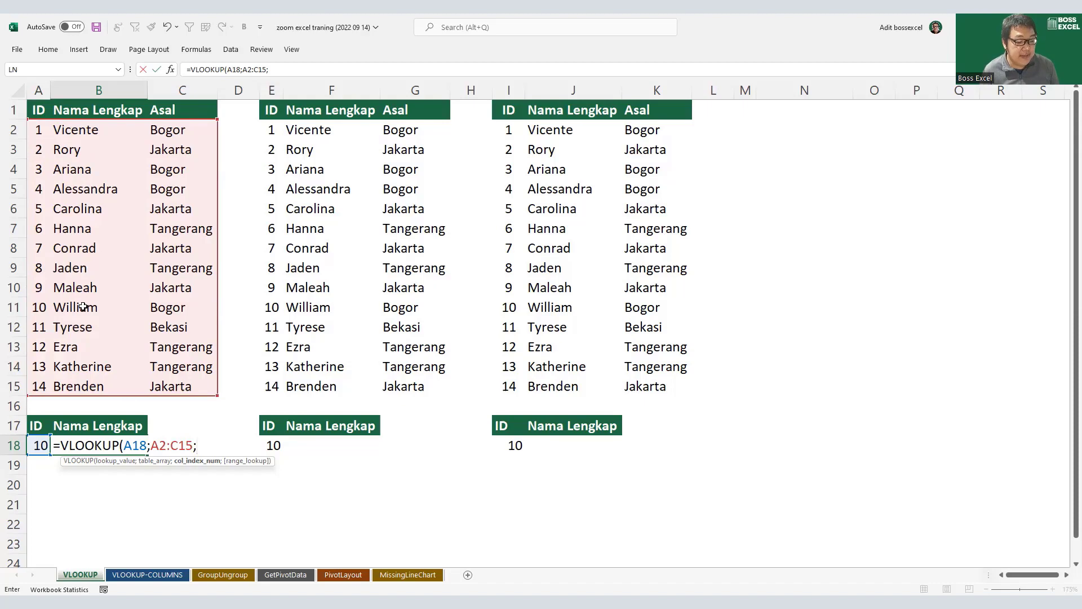
{"action": "type", "text": "2"}
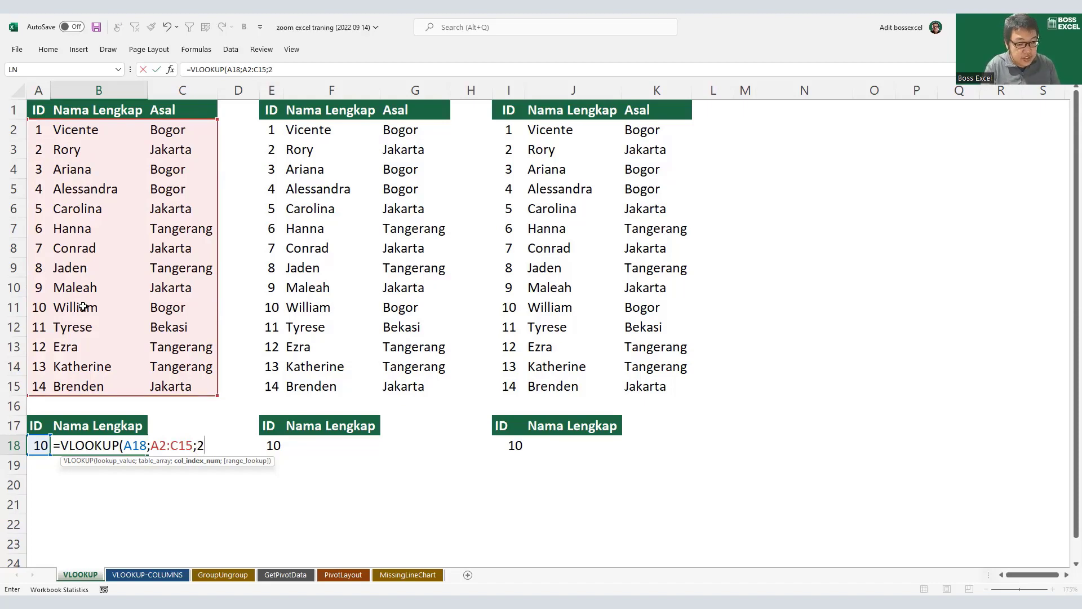
{"action": "type", "text": ";fa"}
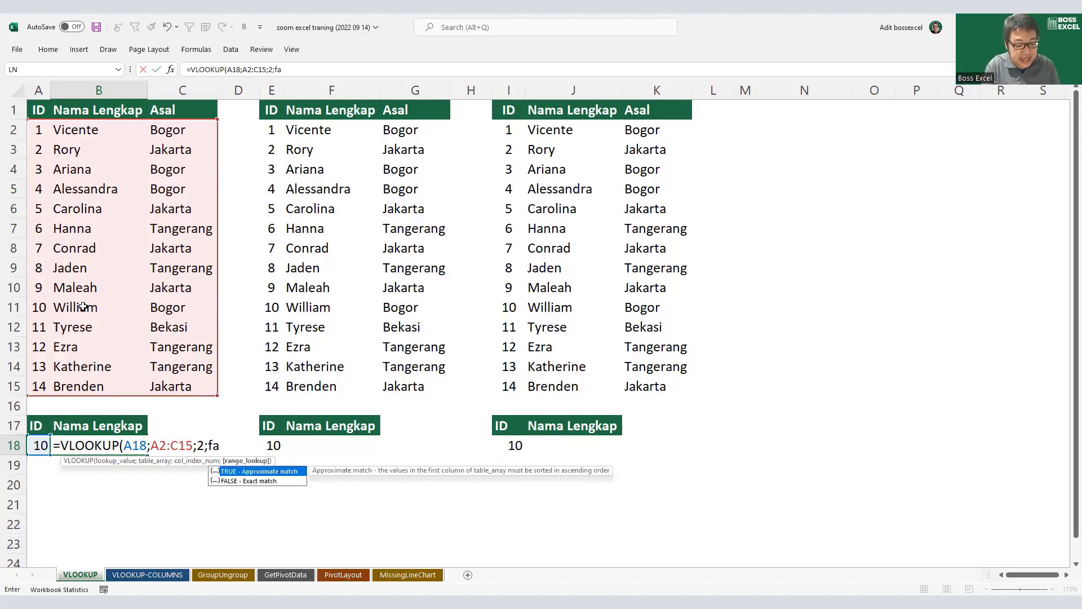
{"action": "type", "text": "lse"}
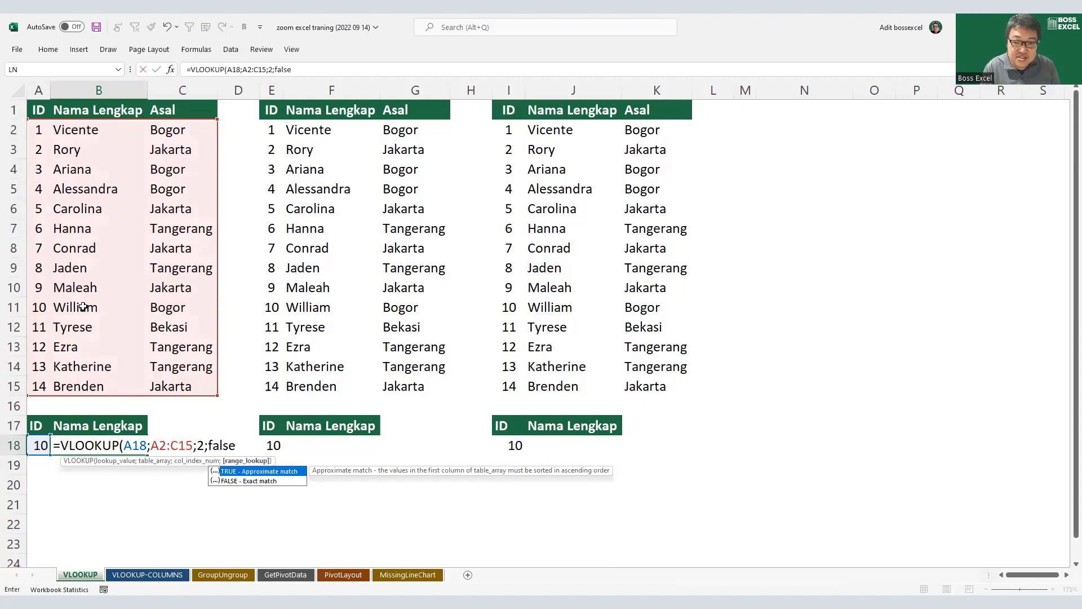
{"action": "type", "text": ")"}
{"action": "key", "text": "Return"}
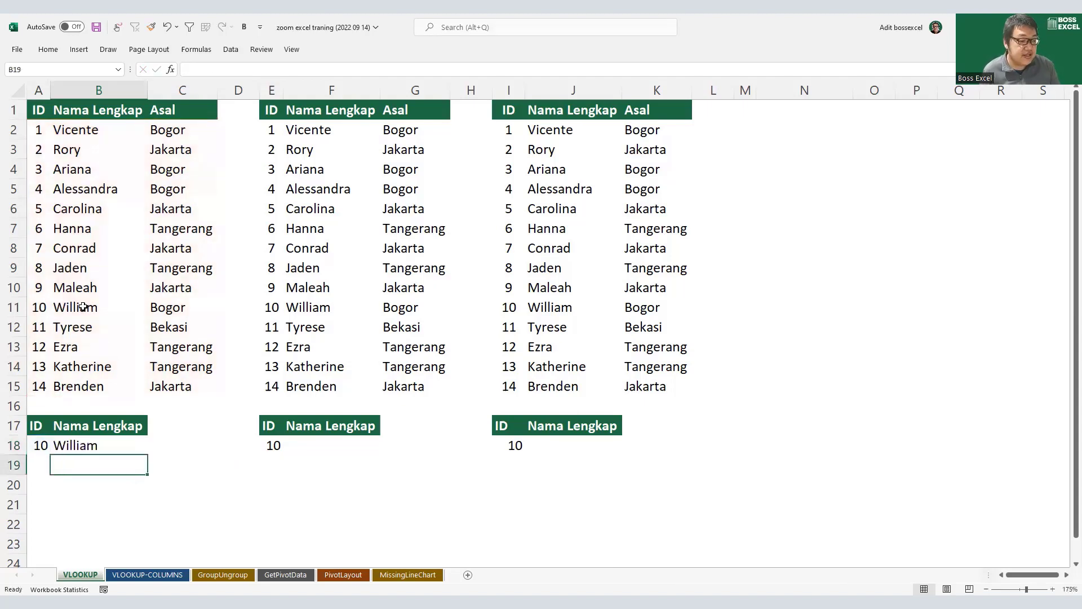
Test the first table's lookup by entering ID 6 in A18, followed by ID 14.
{"action": "left_click", "coordinate": [77, 450]}
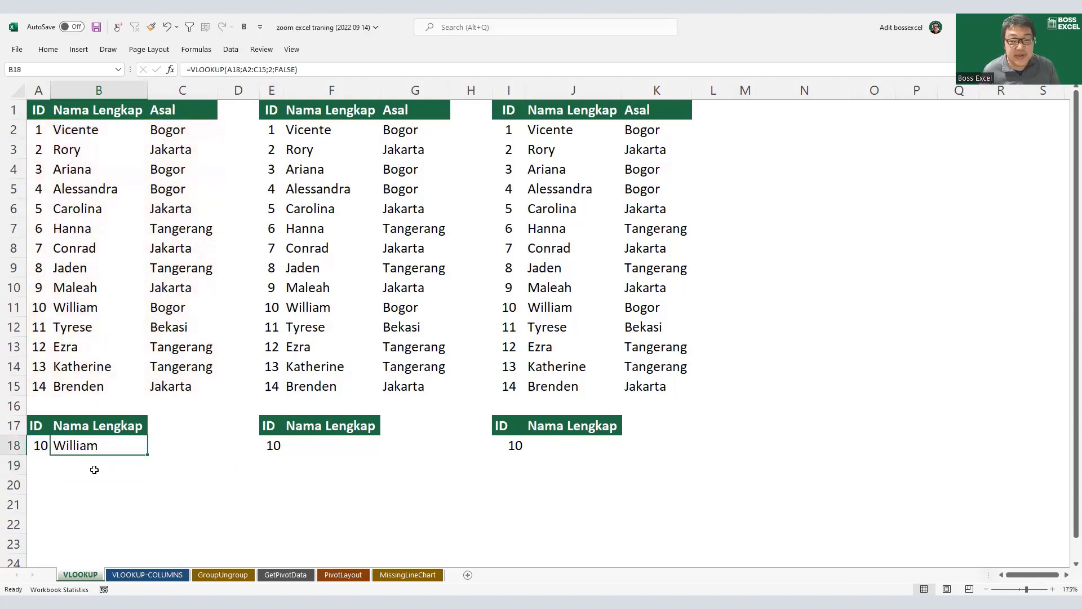
{"action": "left_click", "coordinate": [46, 445]}
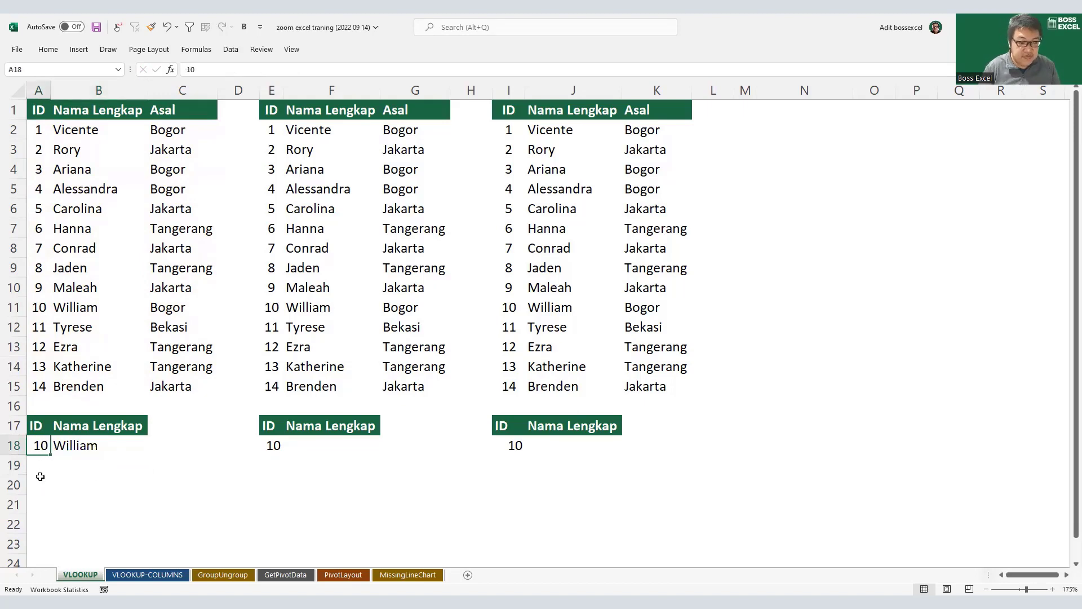
{"action": "type", "text": "6"}
{"action": "key", "text": "Return"}
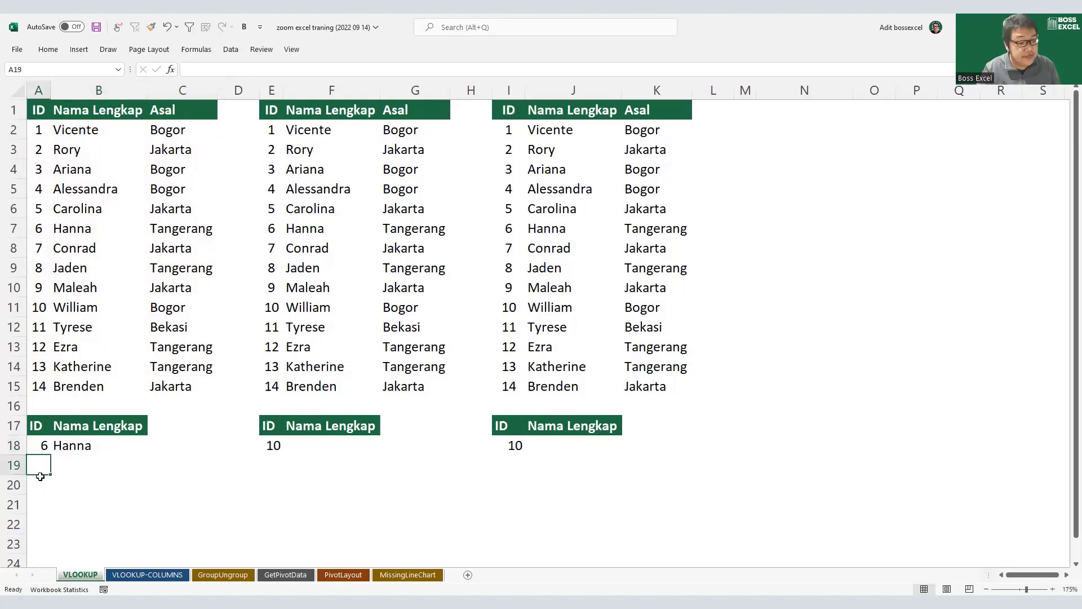
{"action": "key", "text": "Up"}
{"action": "type", "text": "14"}
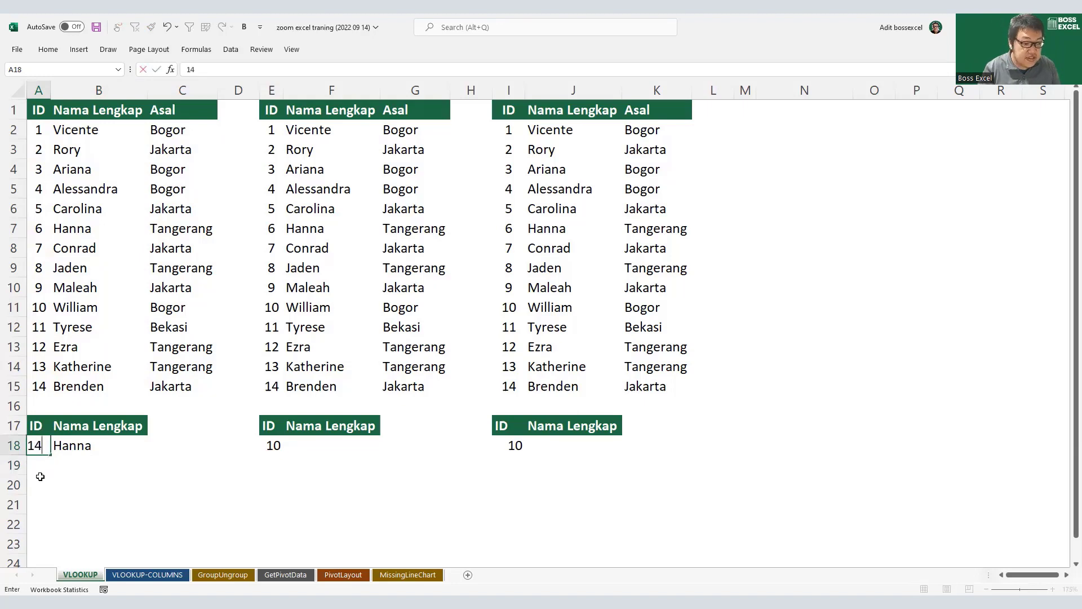
{"action": "key", "text": "Return"}
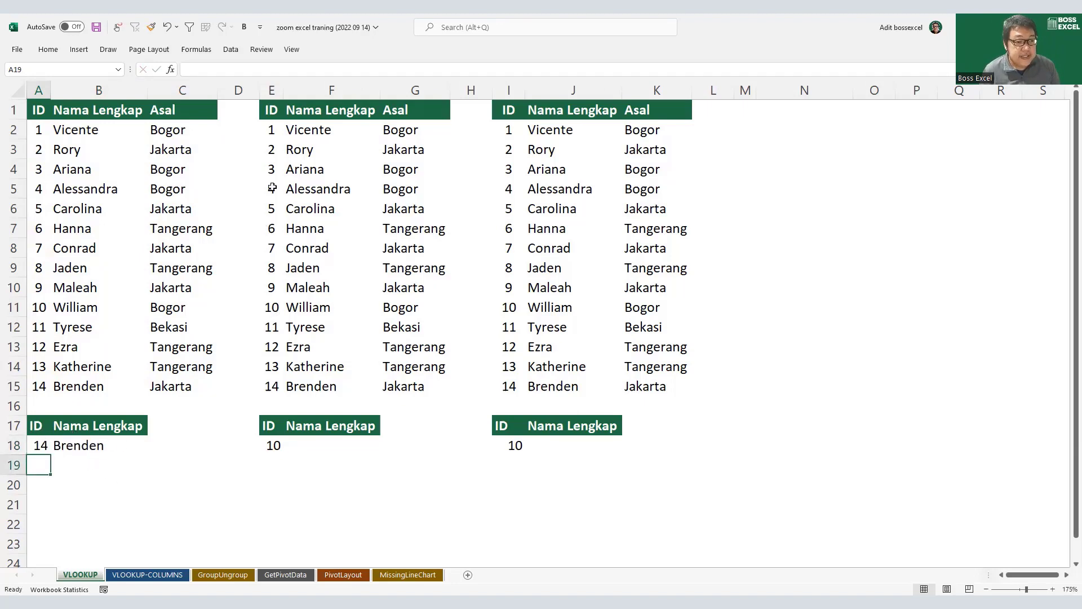
Start a VLOOKUP formula in F18 with E18 as the lookup value and E2:G15 as the table array.
{"action": "left_click_drag", "start_coordinate": [273, 113], "coordinate": [446, 390]}
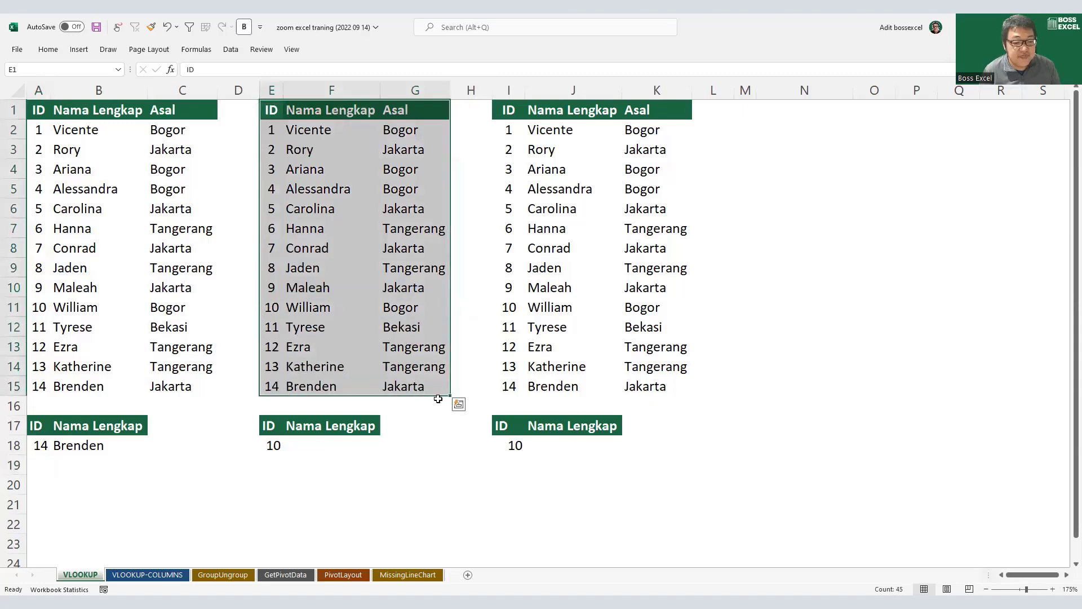
{"action": "left_click", "coordinate": [358, 444]}
{"action": "type", "text": "="}
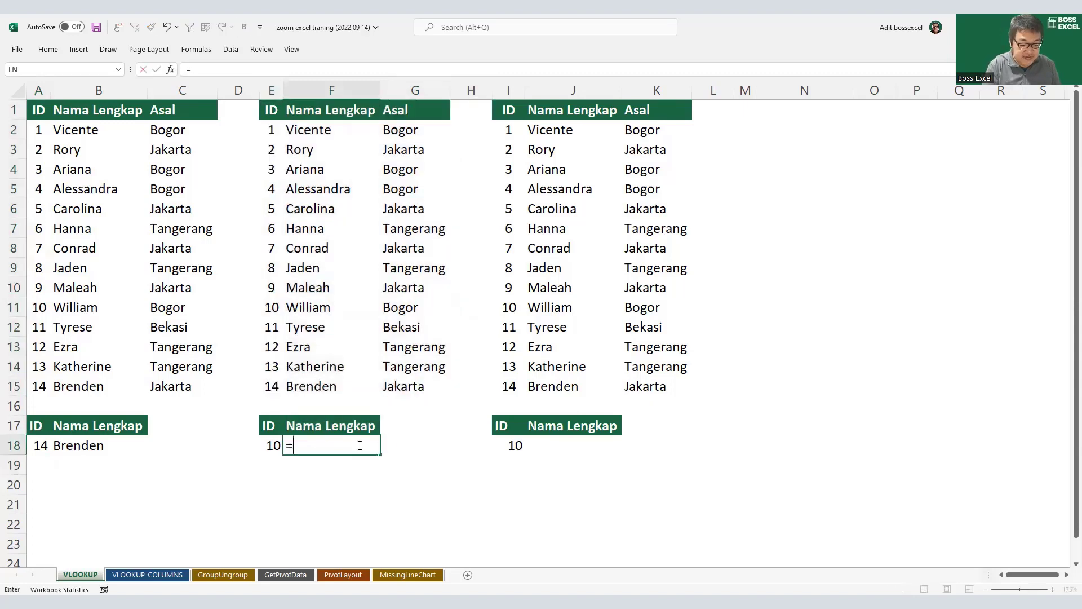
{"action": "type", "text": "VLOOKUP("}
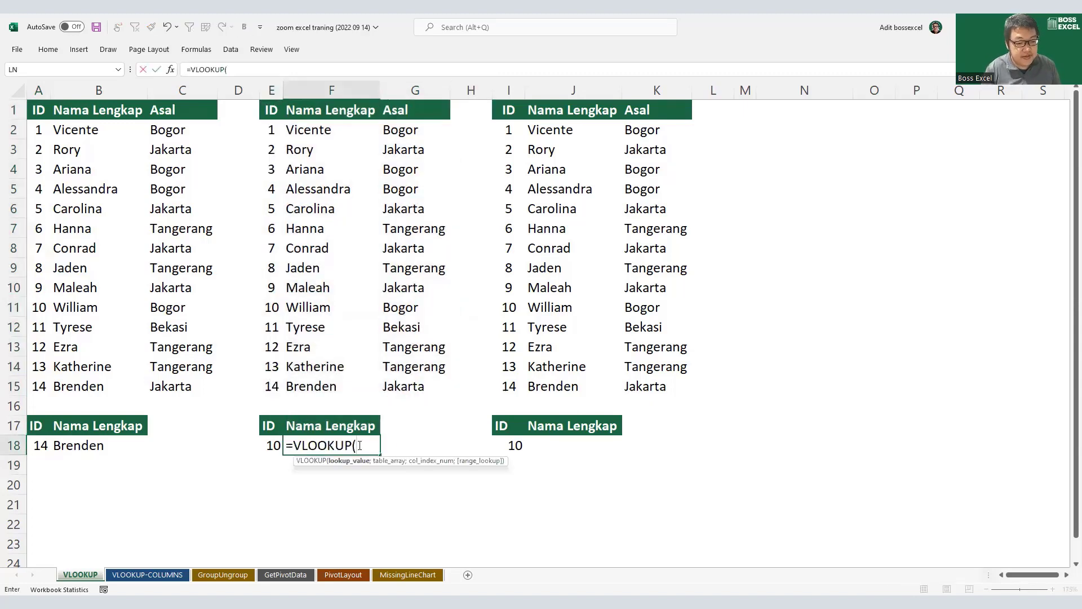
{"action": "key", "text": "Left"}
{"action": "type", "text": ";"}
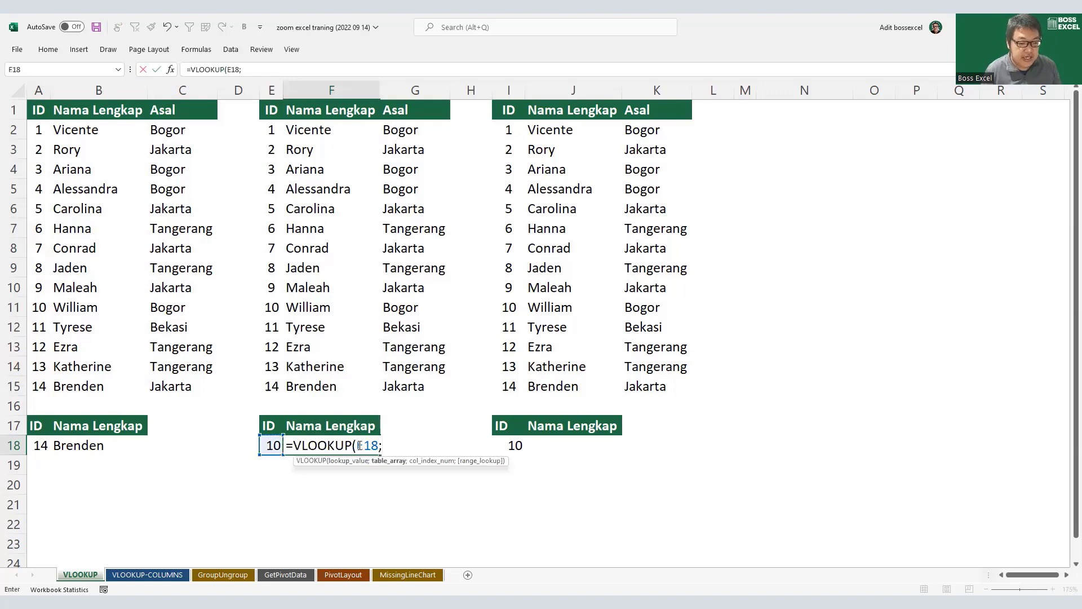
{"action": "left_click_drag", "start_coordinate": [272, 130], "coordinate": [400, 394]}
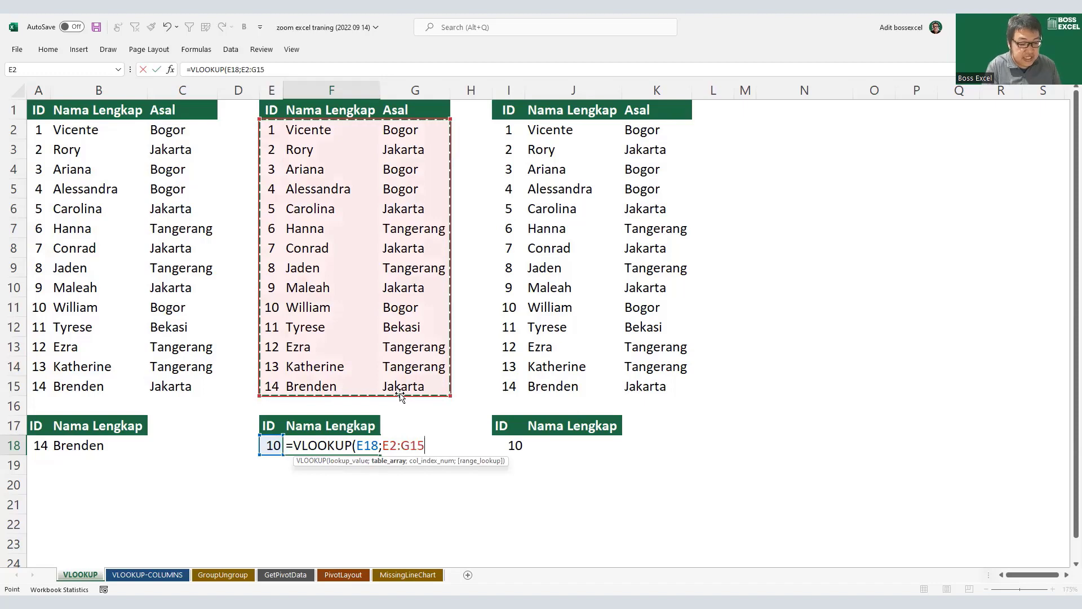
Complete the VLOOKUP in F18 with column index 2 and FALSE for an exact match.
{"action": "type", "text": ";fal"}
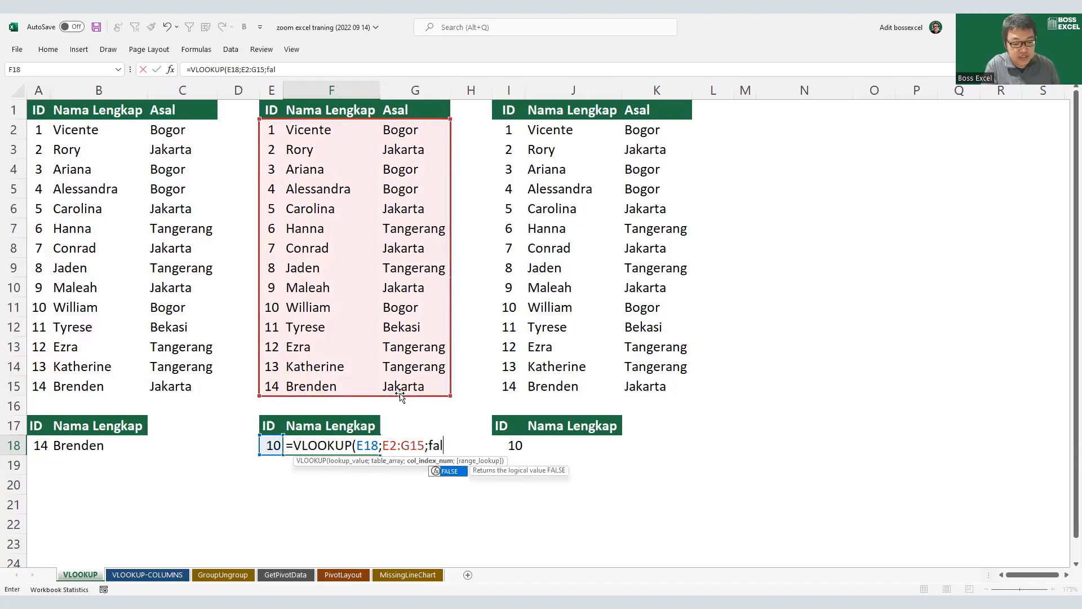
{"action": "key", "text": "BackSpace"}
{"action": "key", "text": "BackSpace"}
{"action": "key", "text": "BackSpace"}
{"action": "type", "text": "2"}
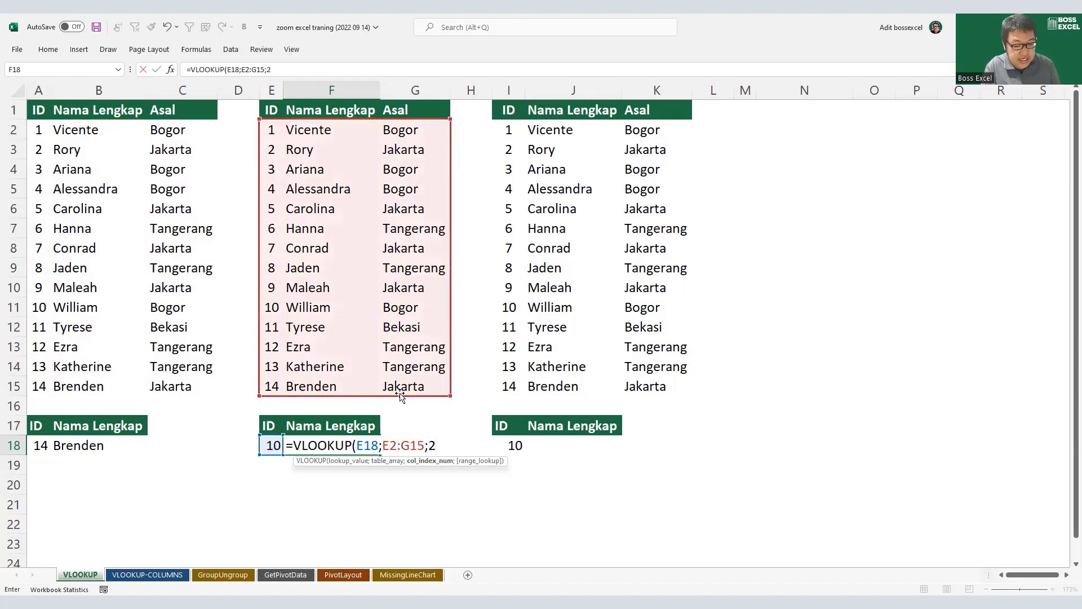
{"action": "type", "text": ";false"}
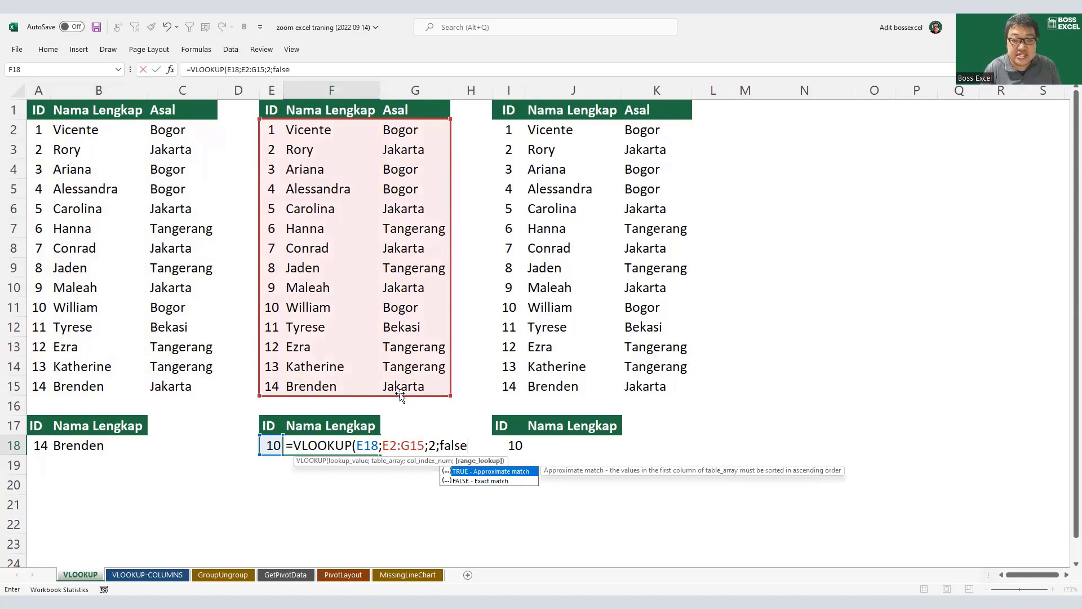
{"action": "type", "text": ")"}
{"action": "key", "text": "Return"}
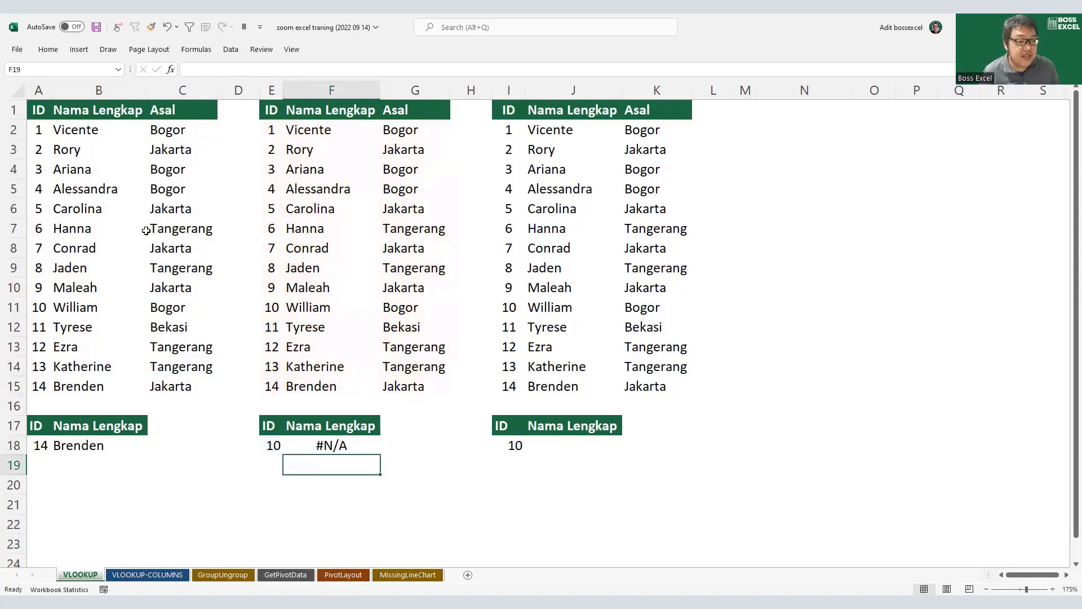
Compare the first table's data and the formula in F18 with the ID 10 row of the second table.
{"action": "left_click_drag", "start_coordinate": [52, 130], "coordinate": [183, 398]}
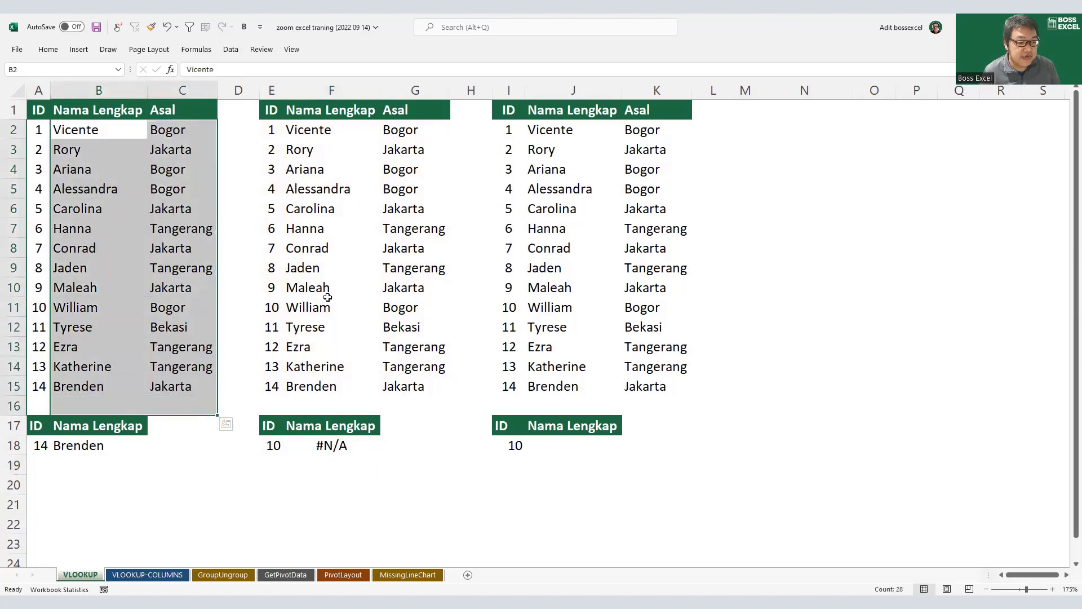
{"action": "left_click_drag", "start_coordinate": [324, 307], "coordinate": [374, 353]}
{"action": "left_click", "coordinate": [340, 446]}
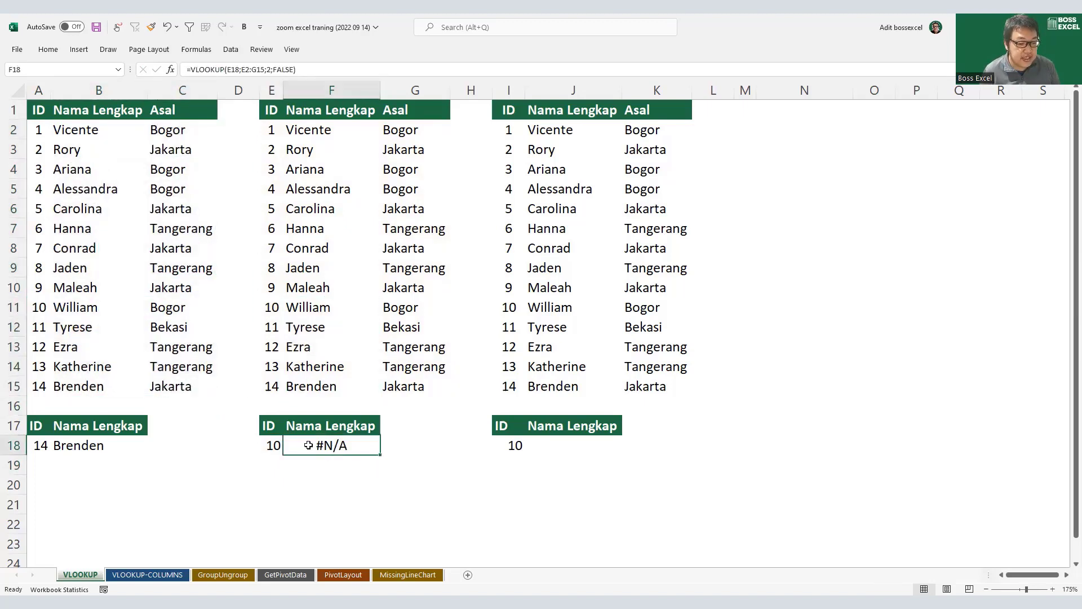
{"action": "left_click_drag", "start_coordinate": [271, 307], "coordinate": [321, 307]}
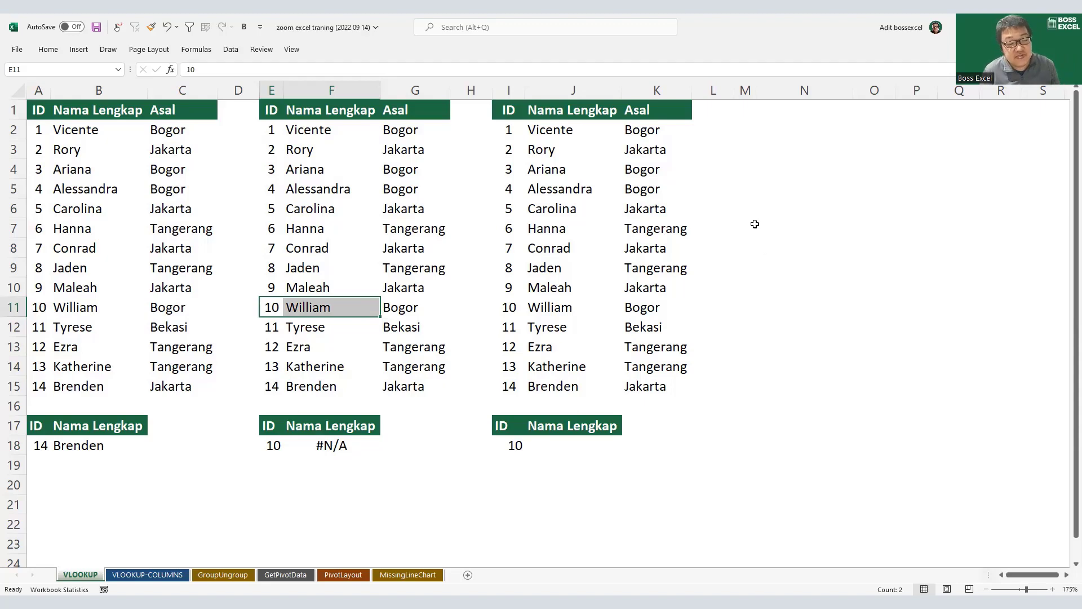
Add a note in N2:N4 reading "data type", "NUMBER" and "TEXT" in successive cells.
{"action": "left_click", "coordinate": [805, 138]}
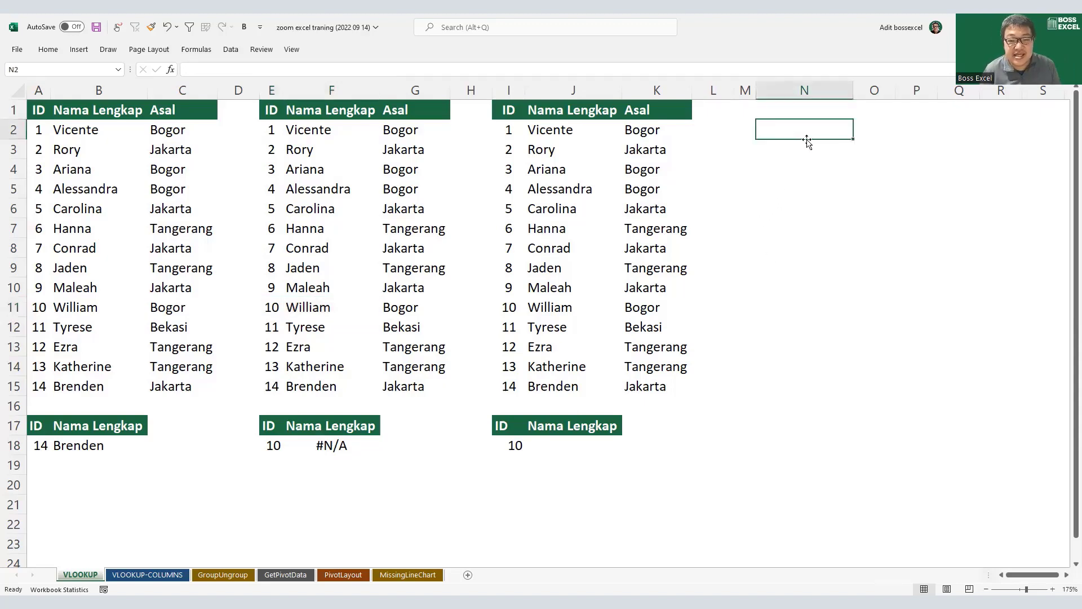
{"action": "type", "text": "data "}
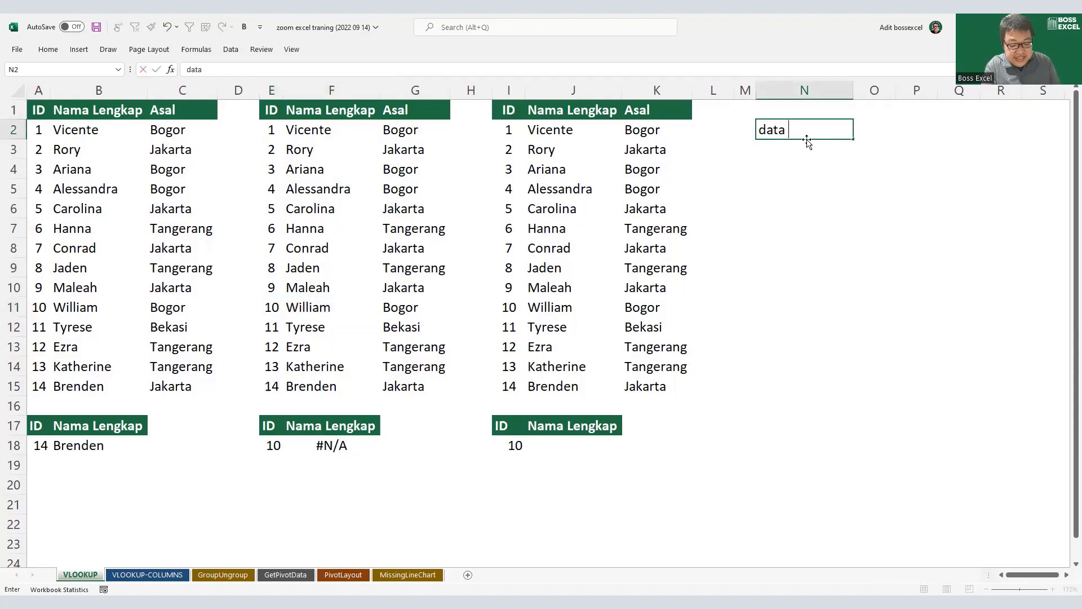
{"action": "type", "text": "type"}
{"action": "key", "text": "Return"}
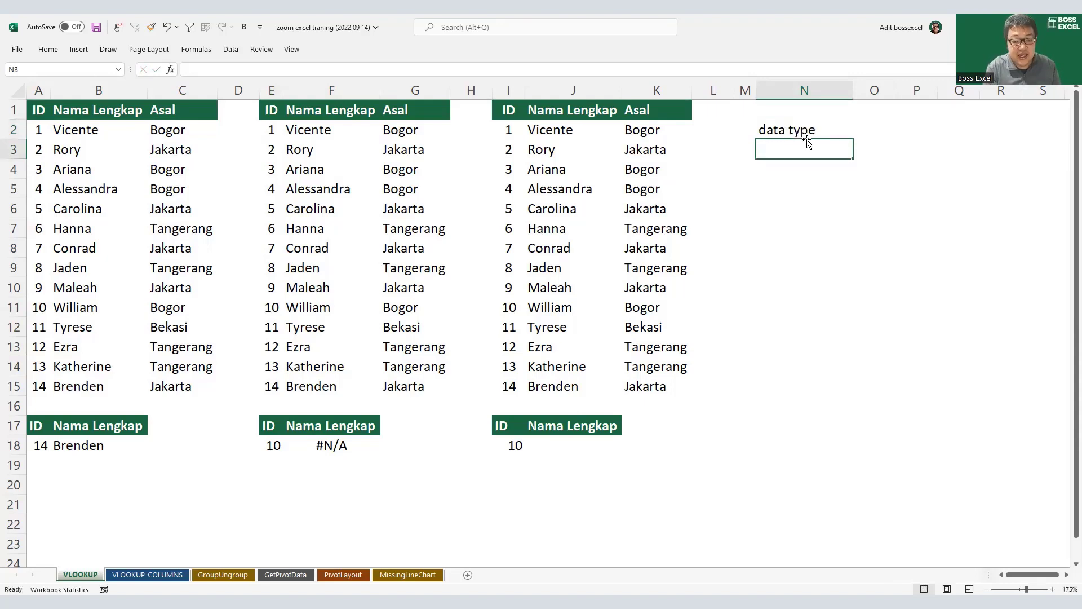
{"action": "type", "text": "NUMBER"}
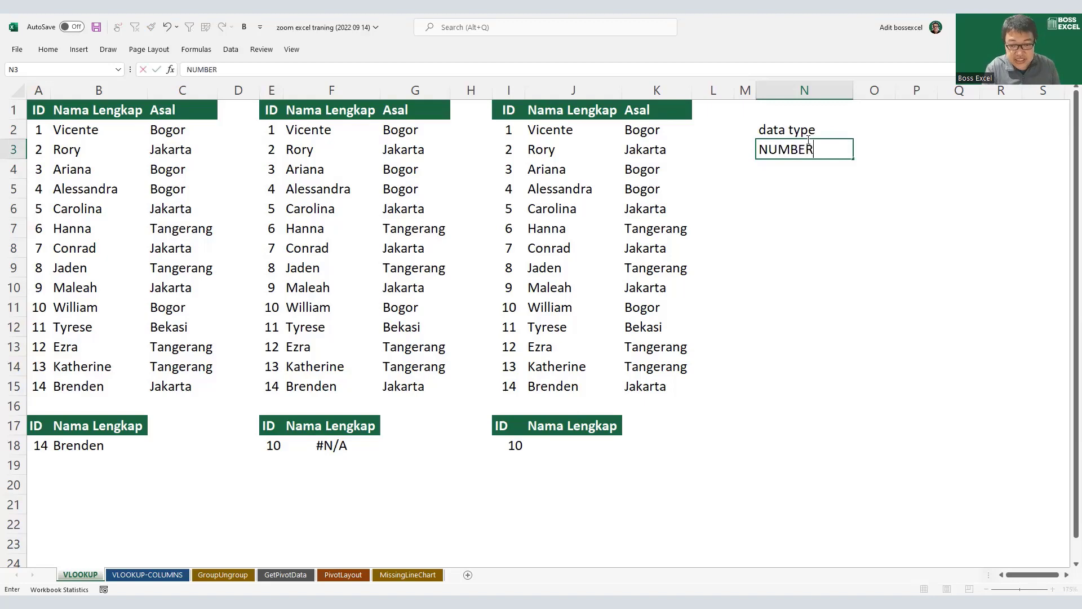
{"action": "key", "text": "Return"}
{"action": "type", "text": "TEXT"}
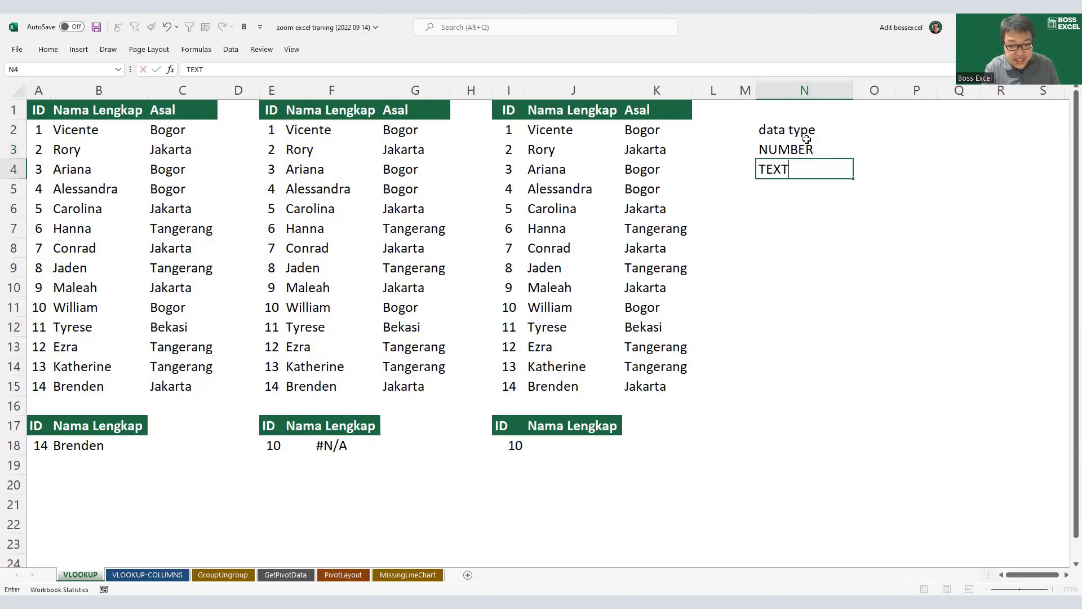
{"action": "key", "text": "Return"}
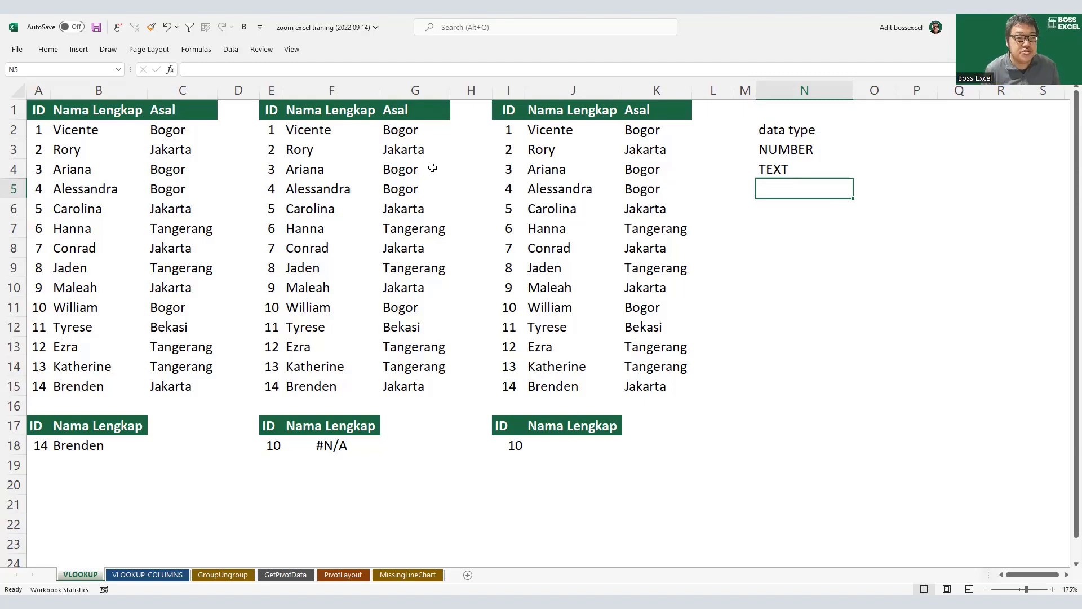
Widen the ID columns A and E together to about three times their original width.
{"action": "left_click", "coordinate": [38, 90]}
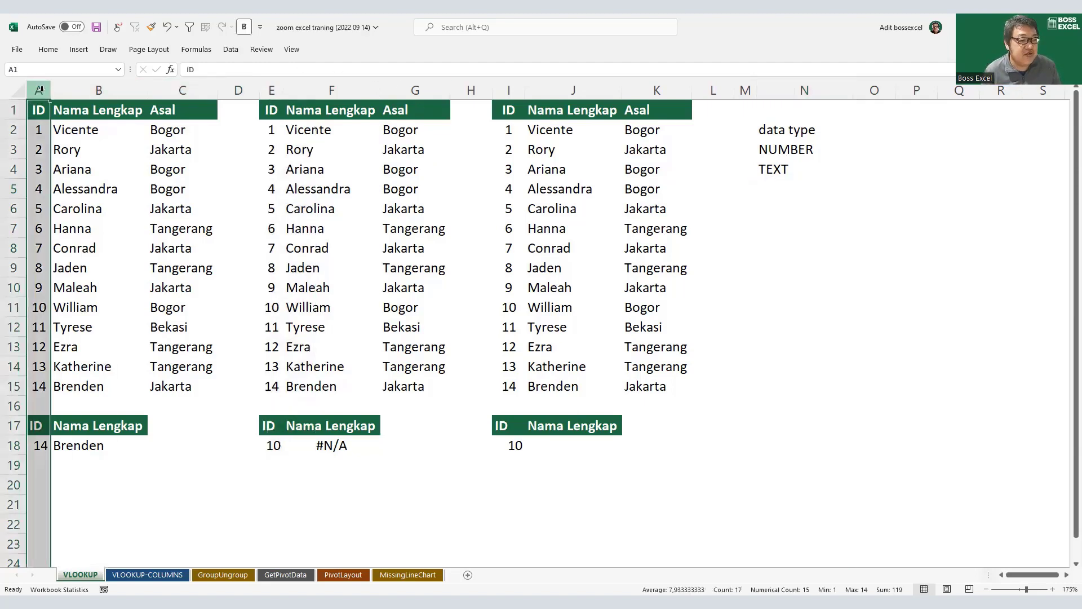
{"action": "left_click", "coordinate": [265, 90]}
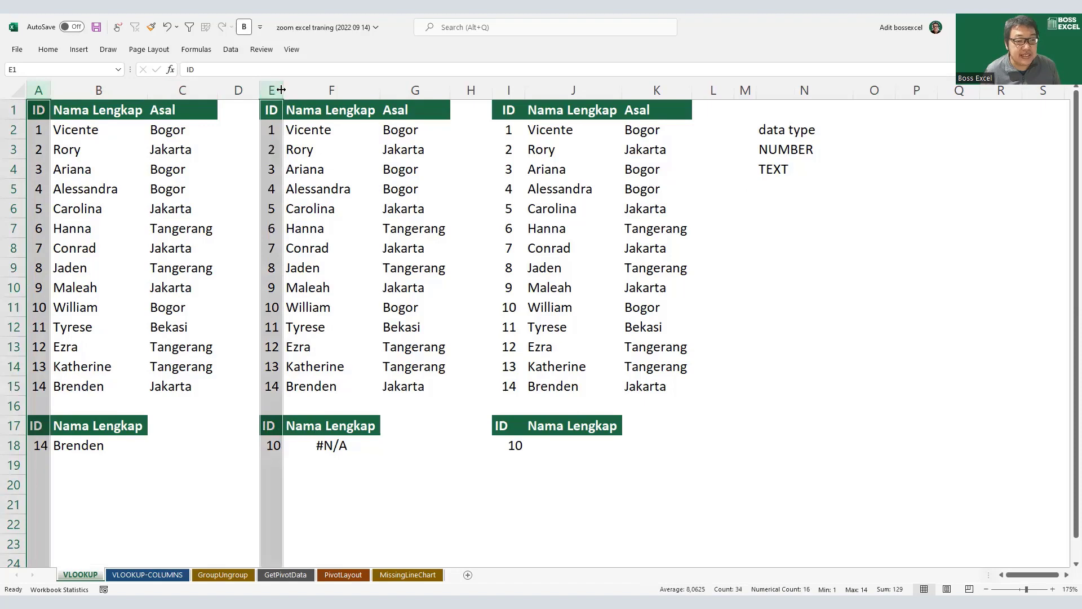
{"action": "left_click_drag", "start_coordinate": [291, 90], "coordinate": [304, 90]}
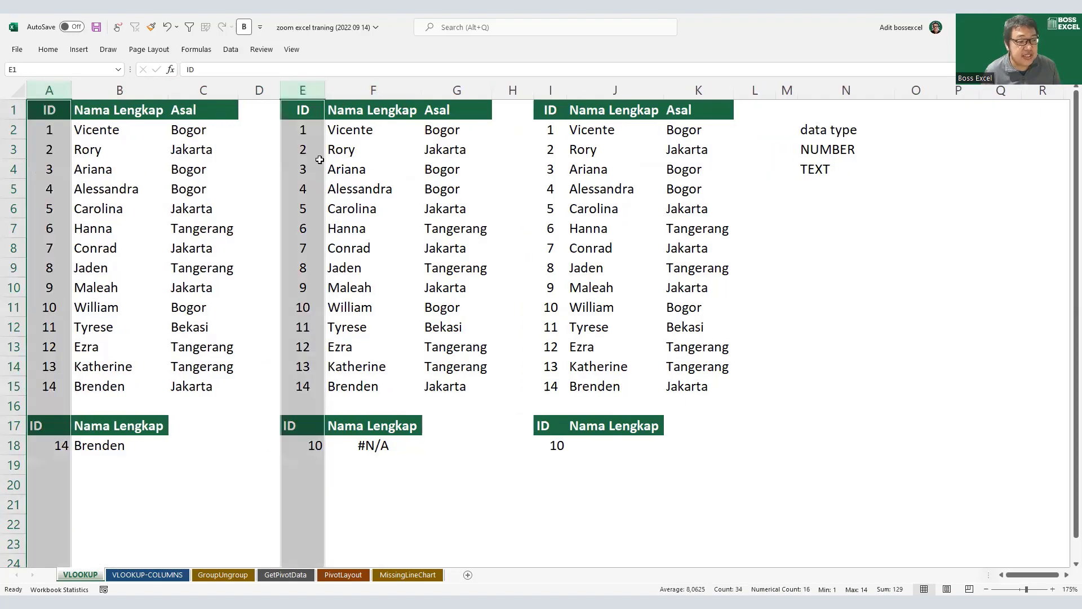
{"action": "left_click_drag", "start_coordinate": [71, 90], "coordinate": [95, 90]}
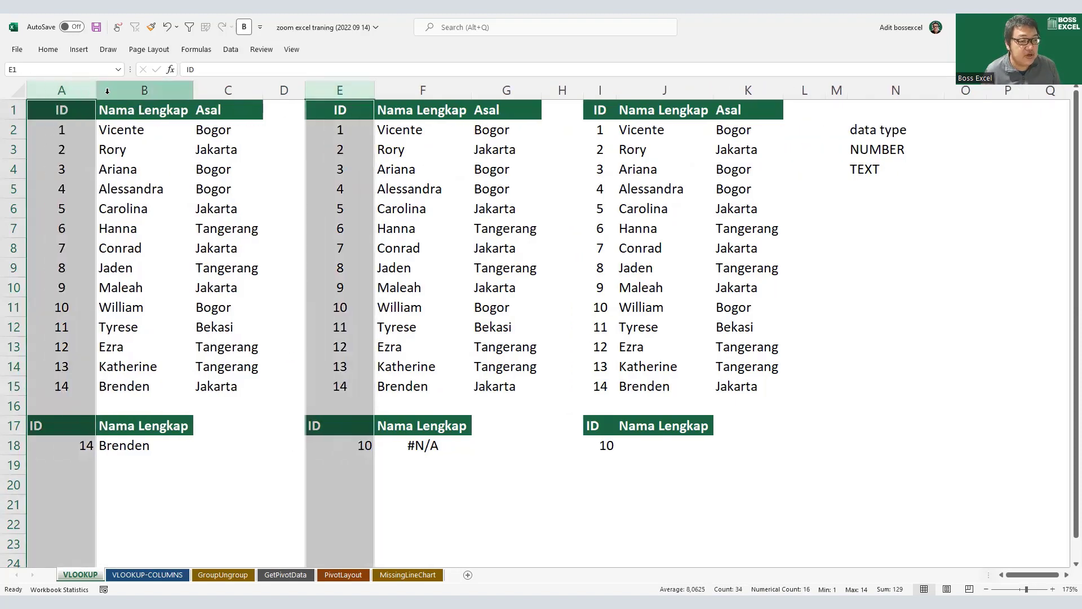
Turn off centre alignment for the ID values in A2:A15 and E2:E15.
{"action": "left_click", "coordinate": [65, 134]}
{"action": "left_click_drag", "start_coordinate": [66, 139], "coordinate": [73, 384]}
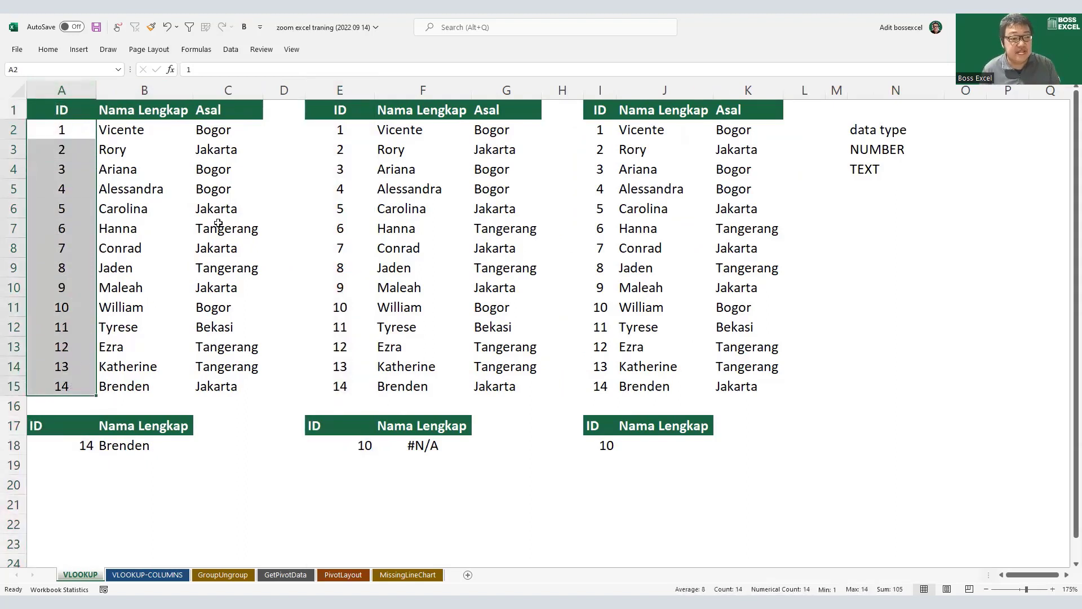
{"action": "left_click", "coordinate": [47, 52]}
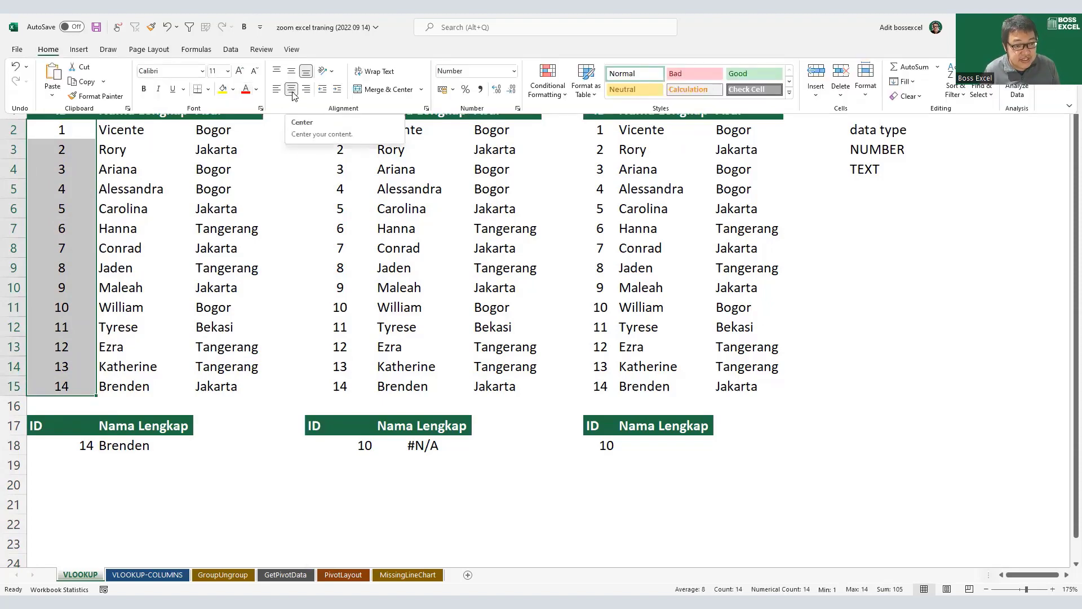
{"action": "left_click", "coordinate": [291, 90]}
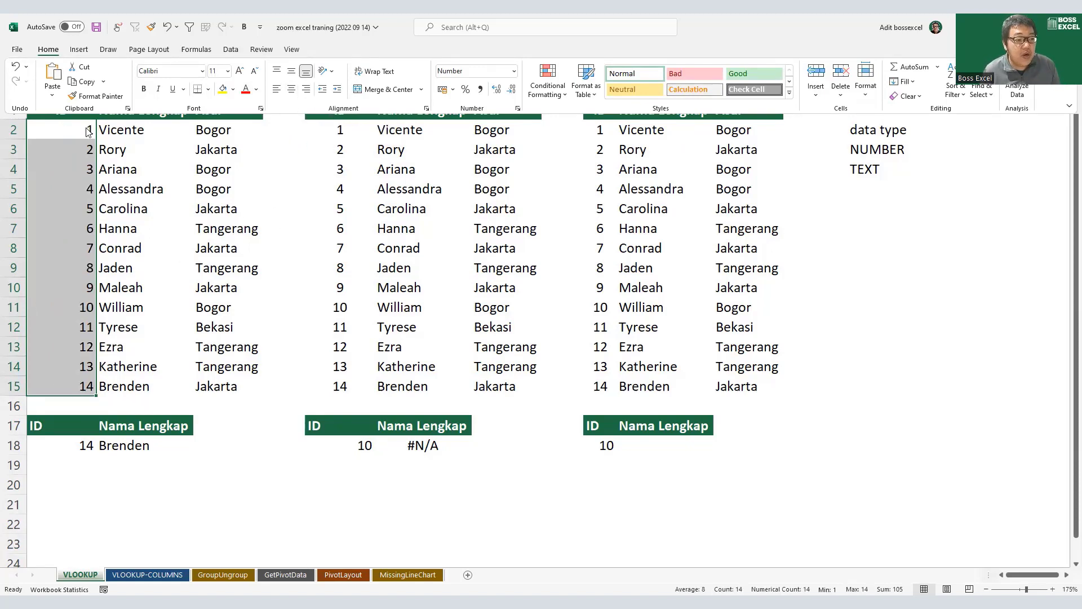
{"action": "left_click_drag", "start_coordinate": [87, 131], "coordinate": [78, 382]}
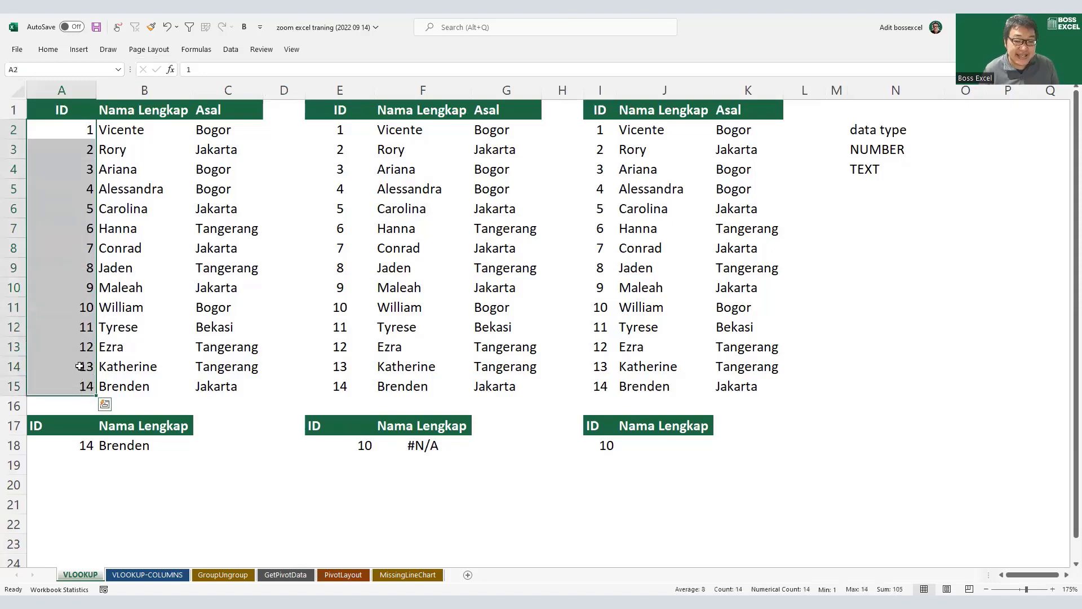
{"action": "left_click_drag", "start_coordinate": [318, 129], "coordinate": [316, 389]}
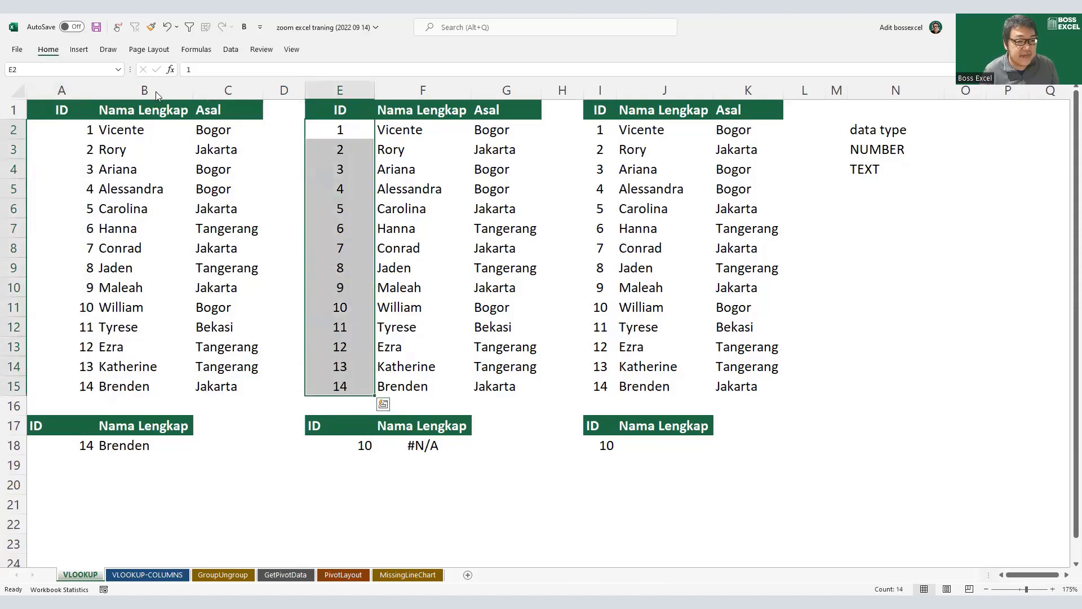
{"action": "left_click", "coordinate": [291, 92]}
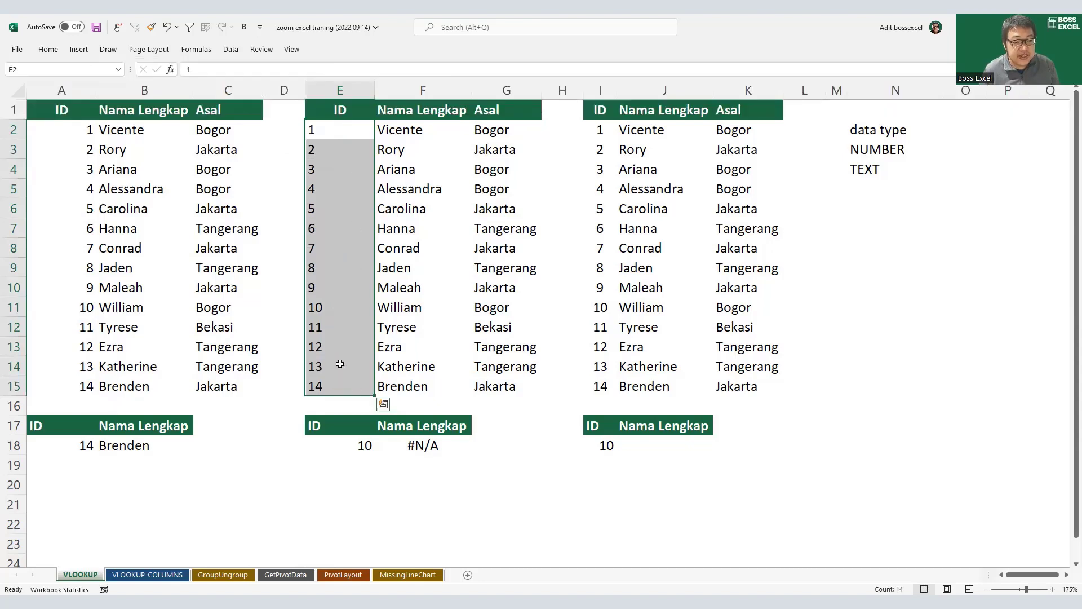
Compare how the ID in E11 is aligned with the lookup ID in E18.
{"action": "left_click", "coordinate": [336, 307]}
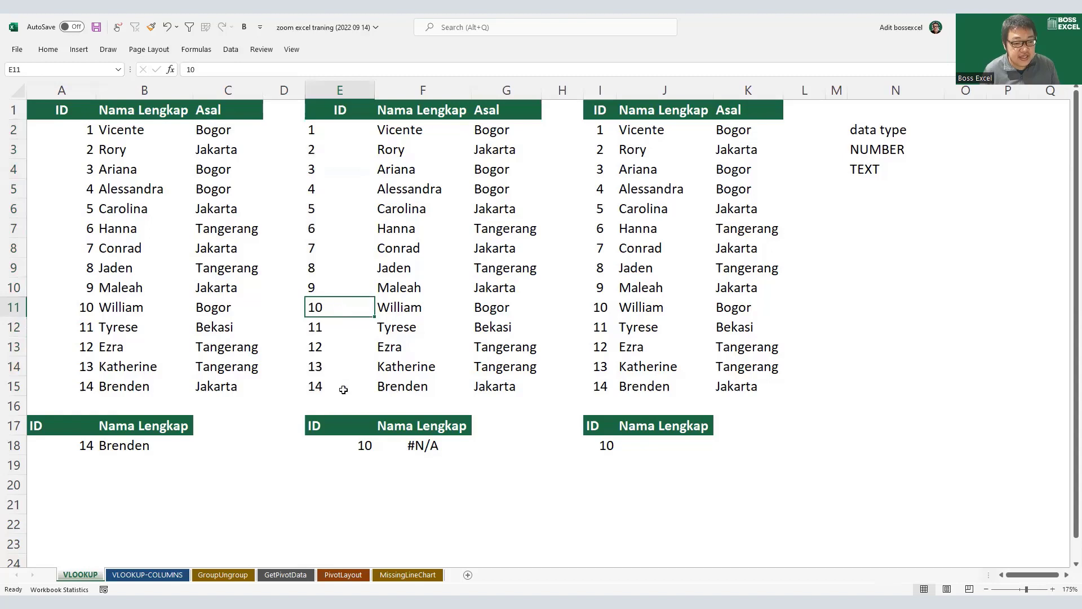
{"action": "left_click", "coordinate": [348, 444], "text": "ctrl"}
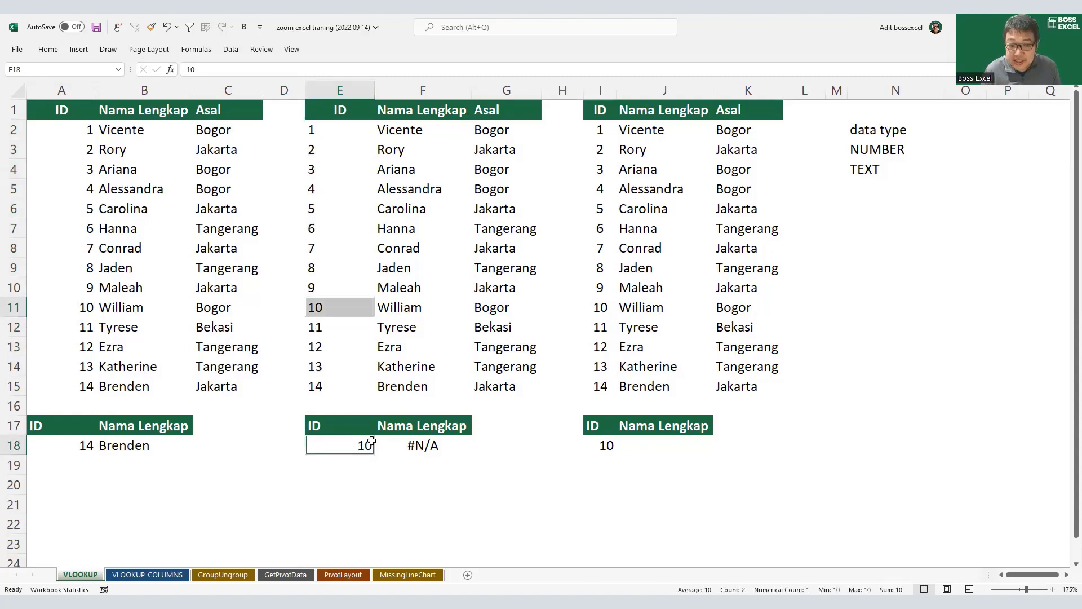
{"action": "left_click", "coordinate": [333, 308]}
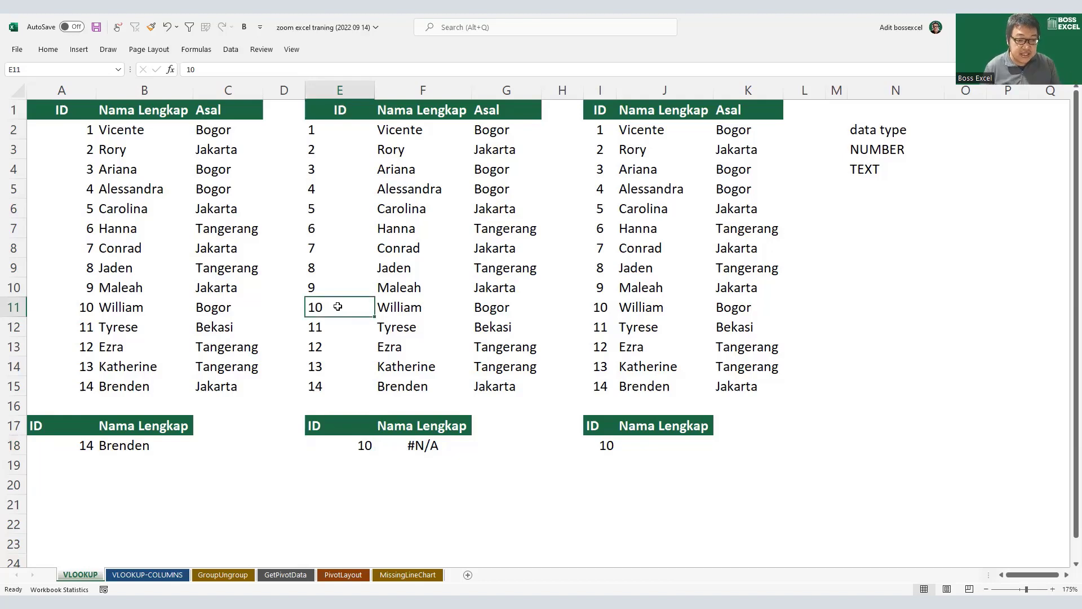
{"action": "left_click", "coordinate": [352, 447]}
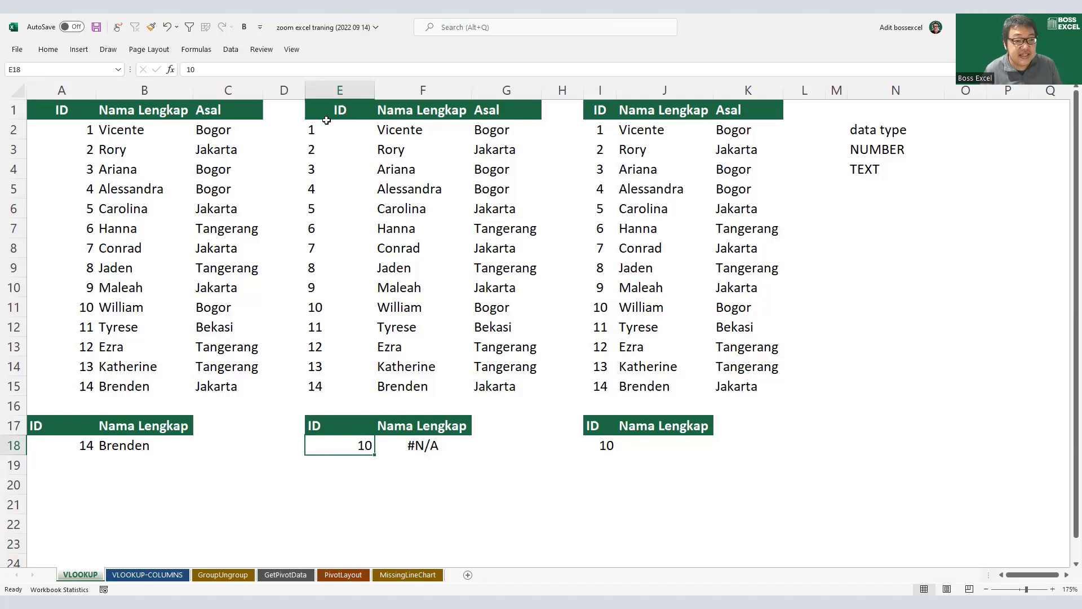
Check the number formats applied to the ID ranges E2:E15 and A2:A15.
{"action": "left_click_drag", "start_coordinate": [326, 130], "coordinate": [334, 378]}
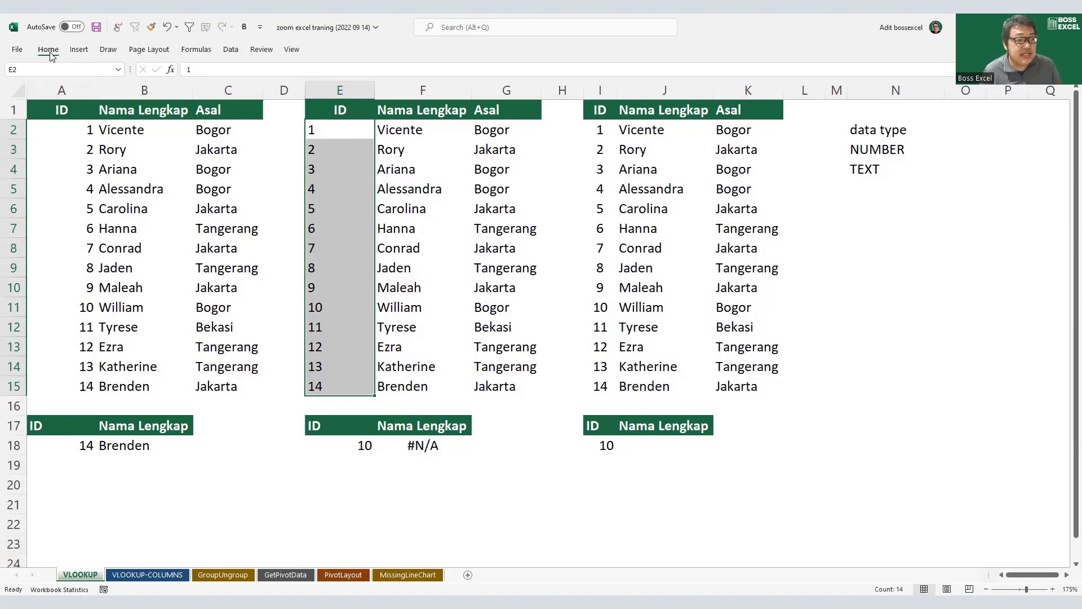
{"action": "left_click", "coordinate": [49, 50]}
{"action": "left_click", "coordinate": [514, 71]}
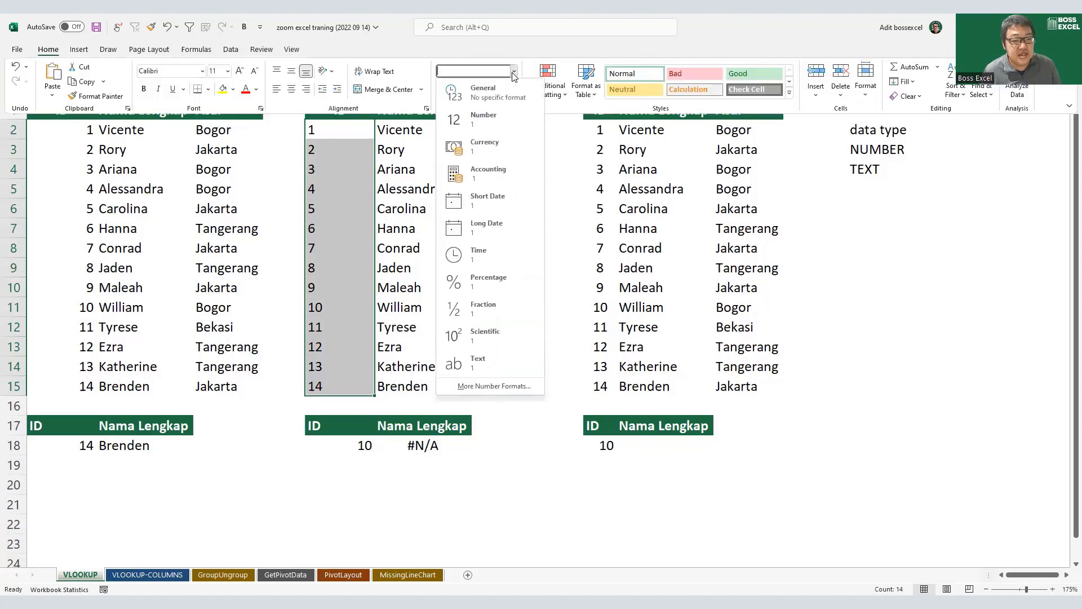
{"action": "left_click", "coordinate": [445, 71]}
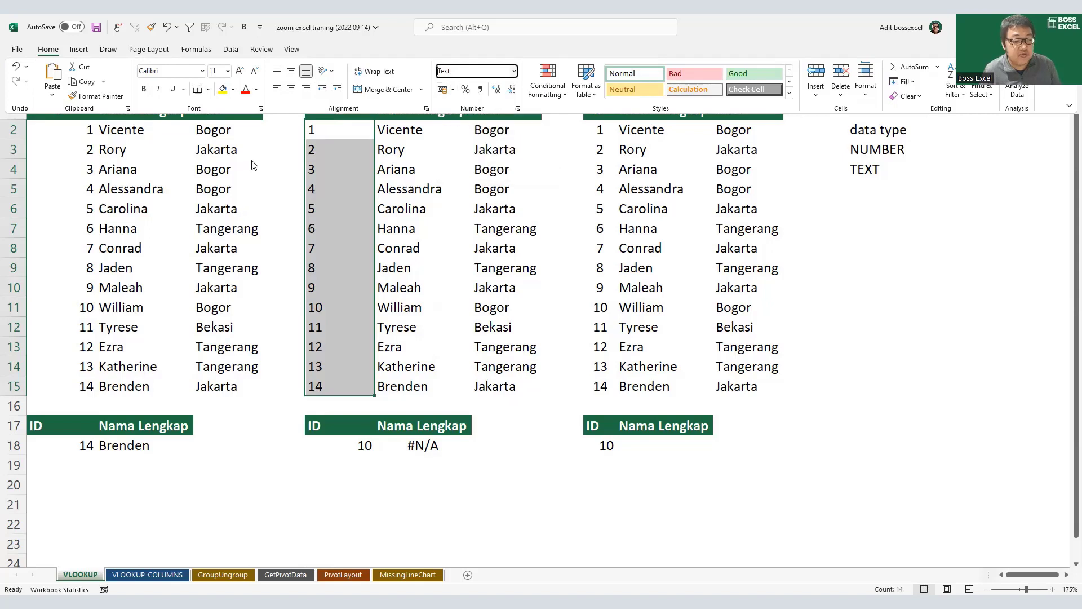
{"action": "left_click", "coordinate": [88, 136]}
{"action": "left_click_drag", "start_coordinate": [88, 136], "coordinate": [81, 386]}
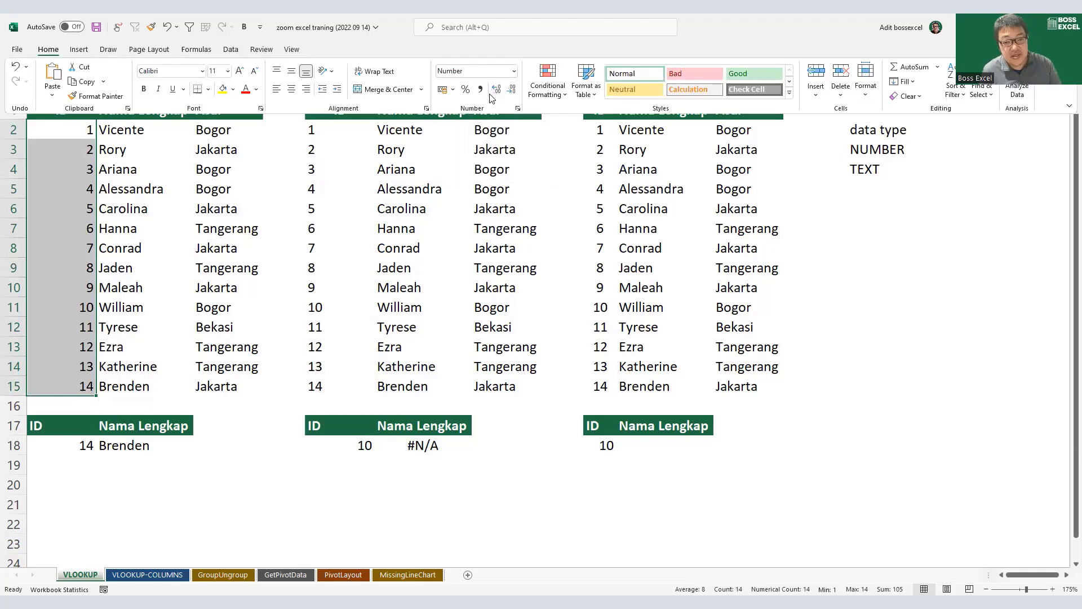
{"action": "left_click", "coordinate": [448, 339]}
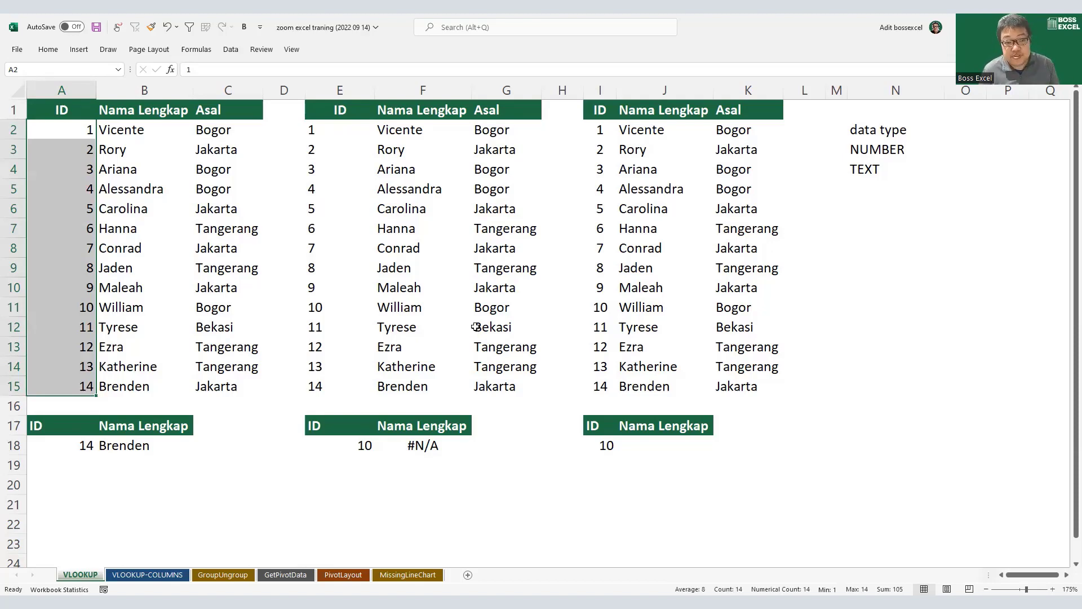
Compare the IDs in E2:E15 with the lookup value in E18 and review the formula in F18.
{"action": "left_click_drag", "start_coordinate": [319, 133], "coordinate": [319, 381]}
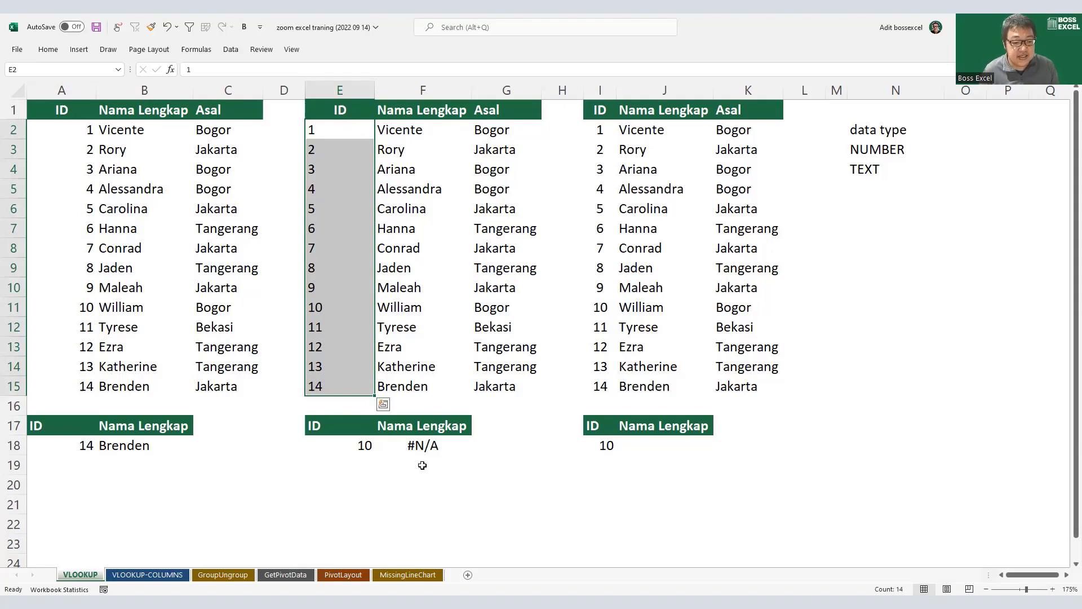
{"action": "left_click", "coordinate": [338, 442]}
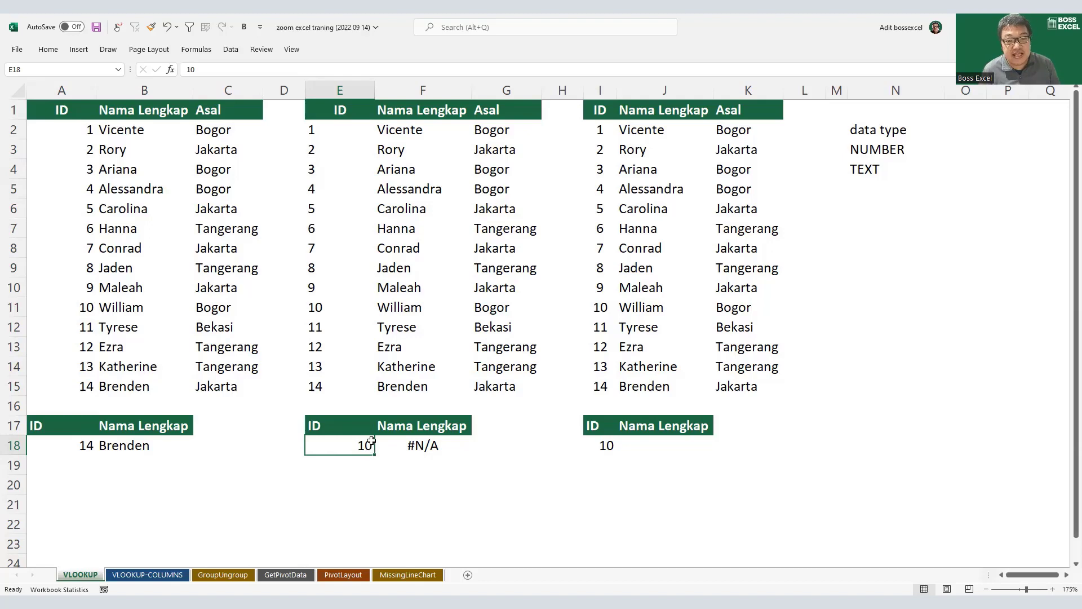
{"action": "left_click", "coordinate": [418, 446]}
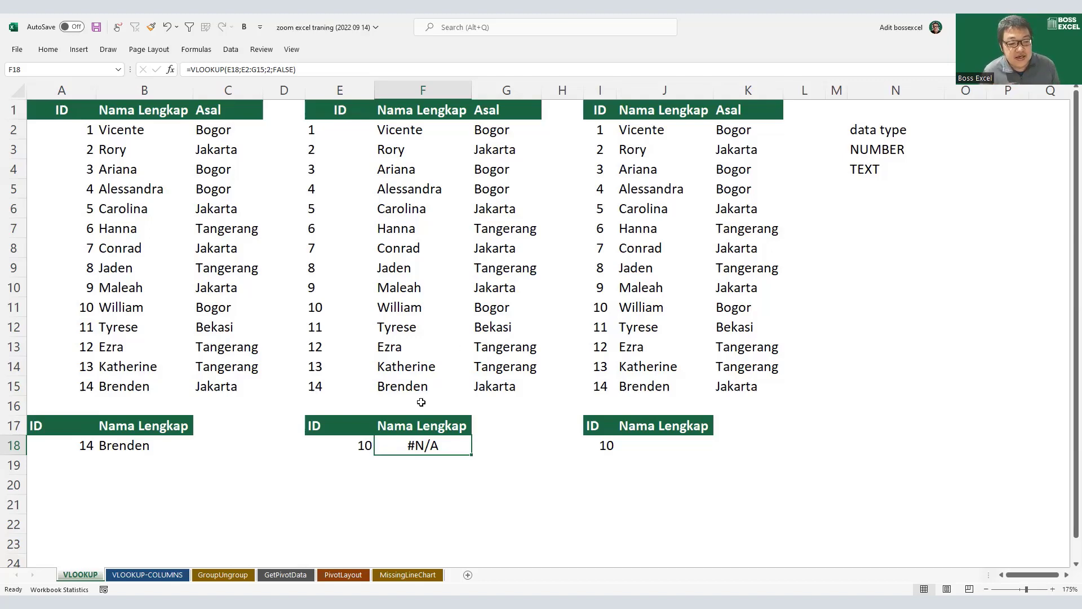
{"action": "left_click", "coordinate": [347, 449]}
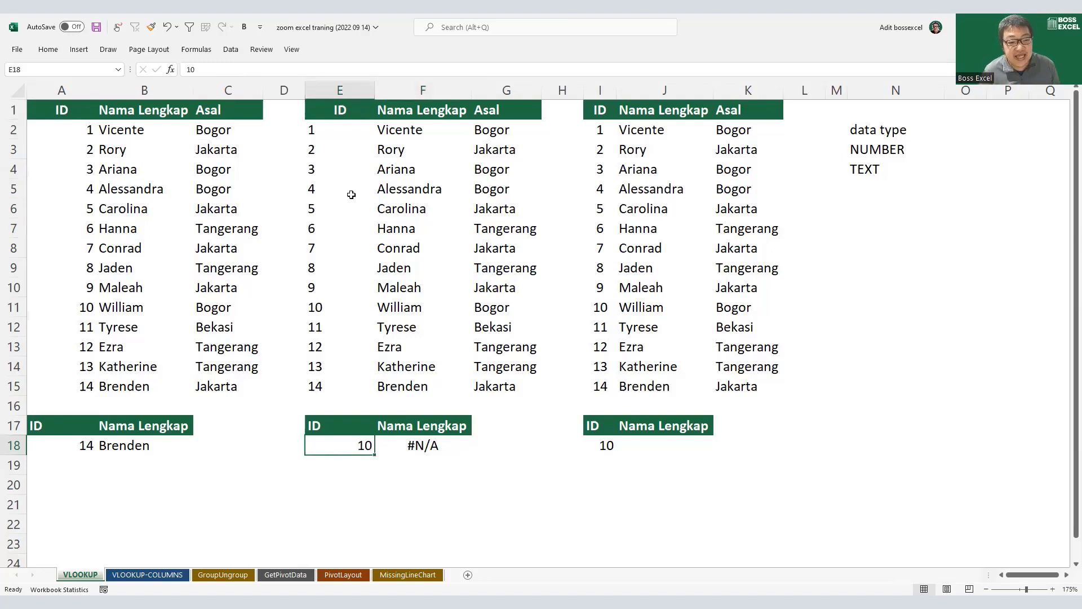
{"action": "left_click_drag", "start_coordinate": [346, 129], "coordinate": [352, 381]}
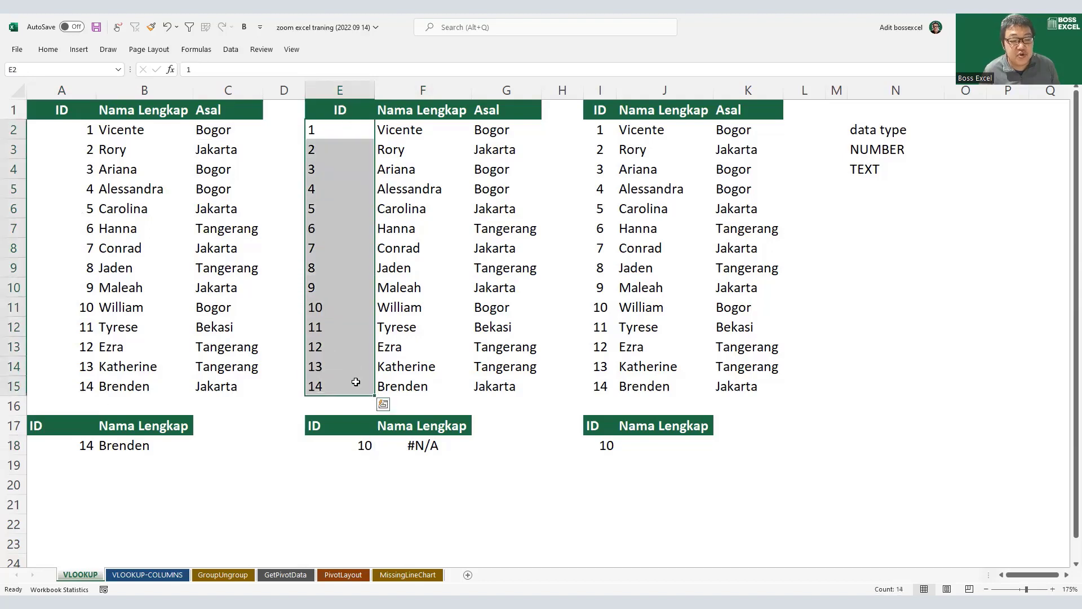
Append &"" to the lookup value E18 in the VLOOKUP formula in F18.
{"action": "double_click", "coordinate": [420, 443]}
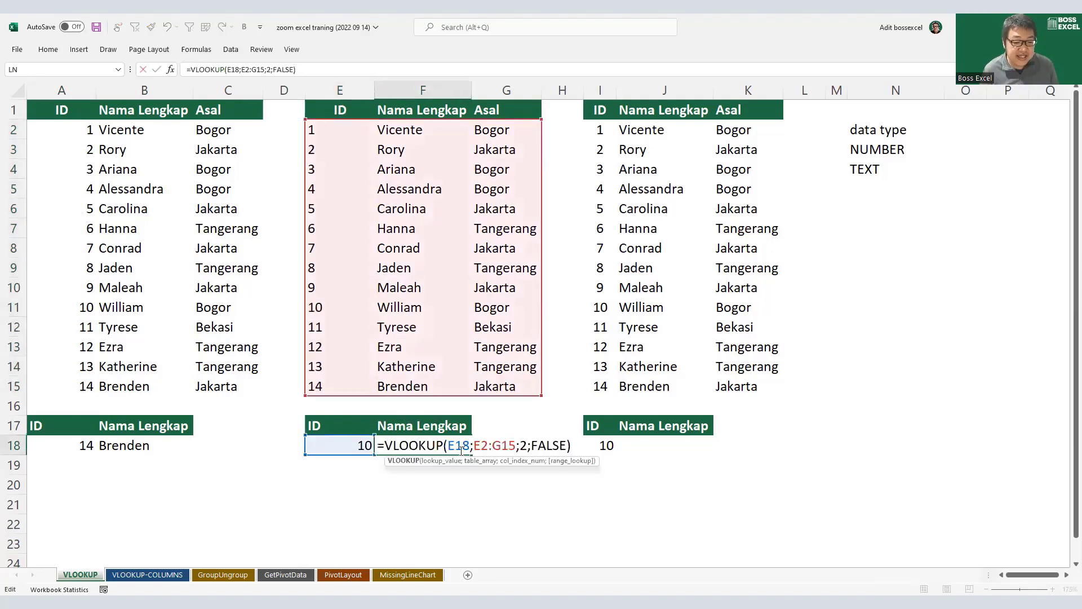
{"action": "left_click_drag", "start_coordinate": [467, 444], "coordinate": [449, 445]}
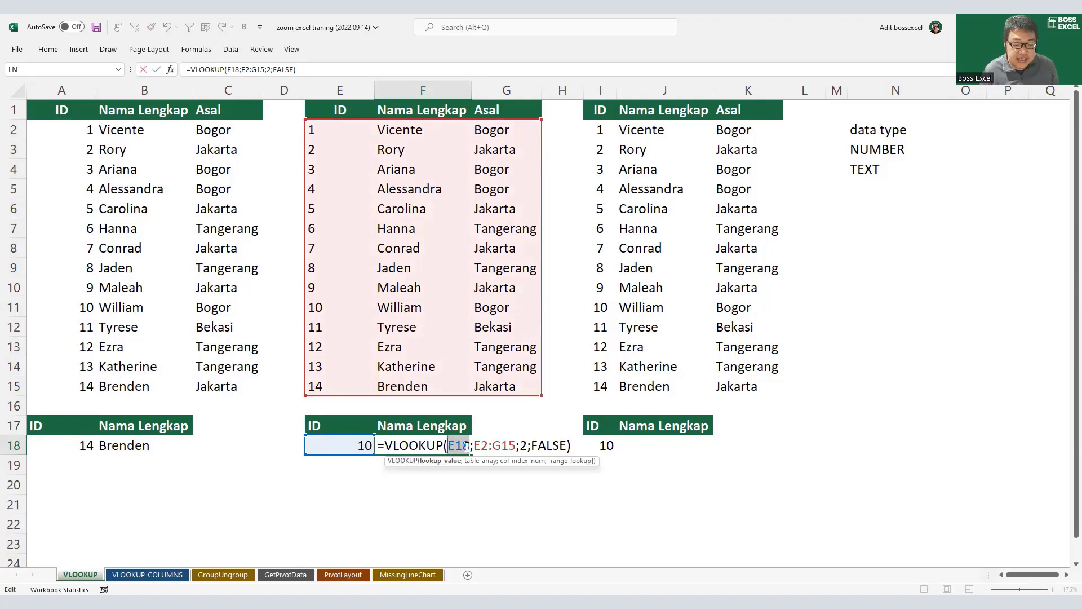
{"action": "left_click", "coordinate": [472, 446]}
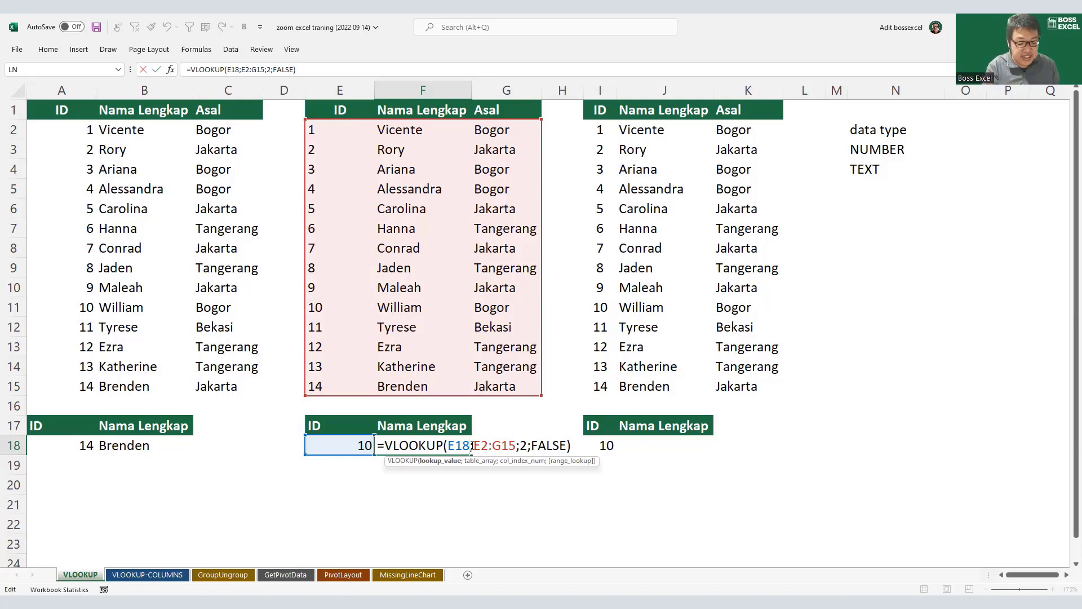
{"action": "type", "text": "&"}
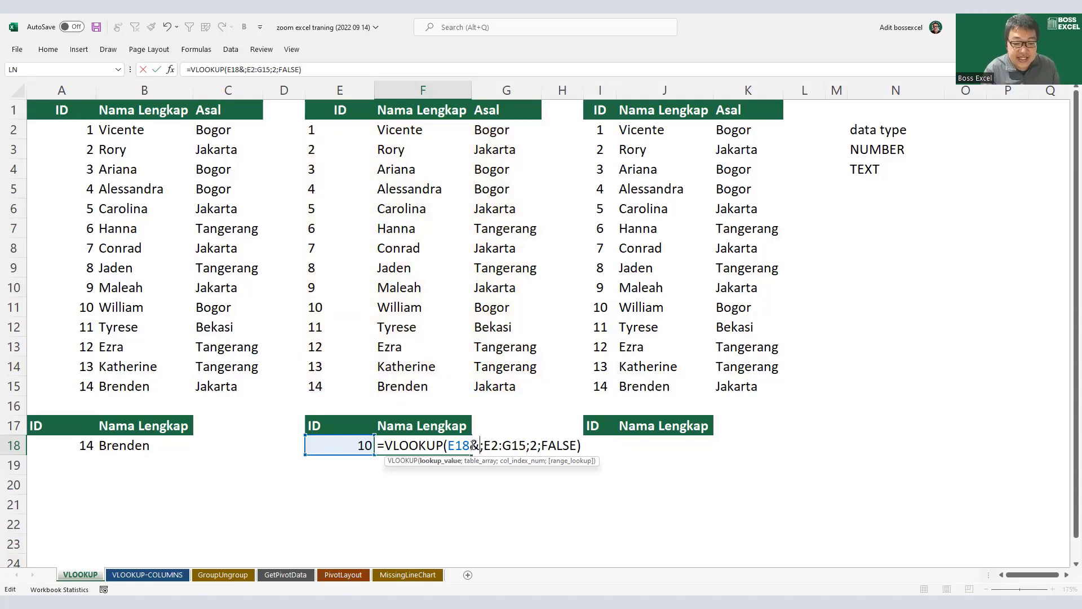
{"action": "type", "text": "\"\""}
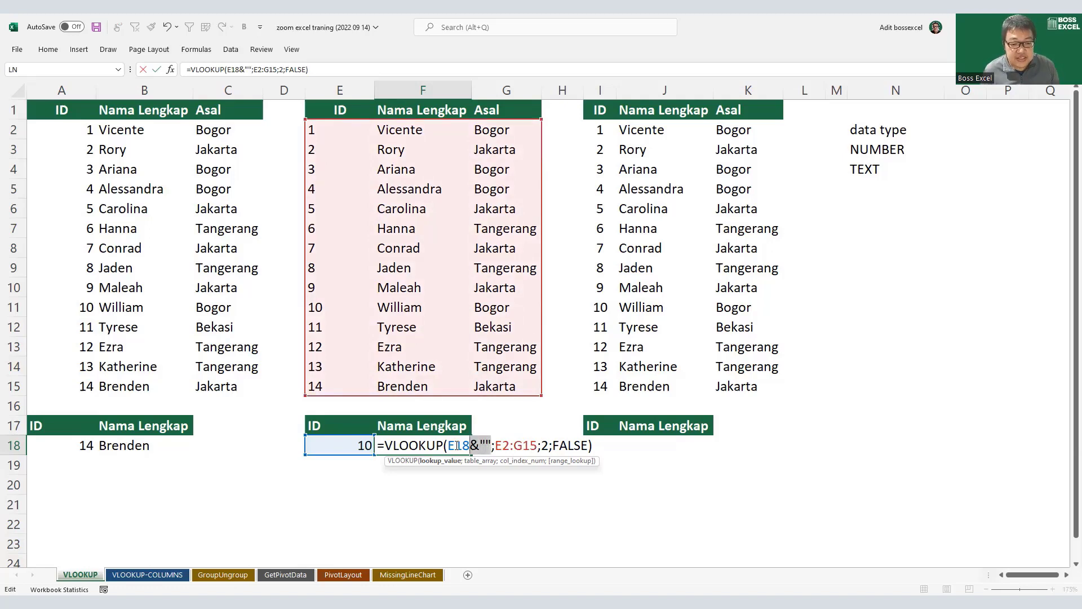
Evaluate E18 and then E18&"" inside the F18 formula, restoring the references each time, and commit the formula.
{"action": "left_click_drag", "start_coordinate": [451, 445], "coordinate": [469, 445]}
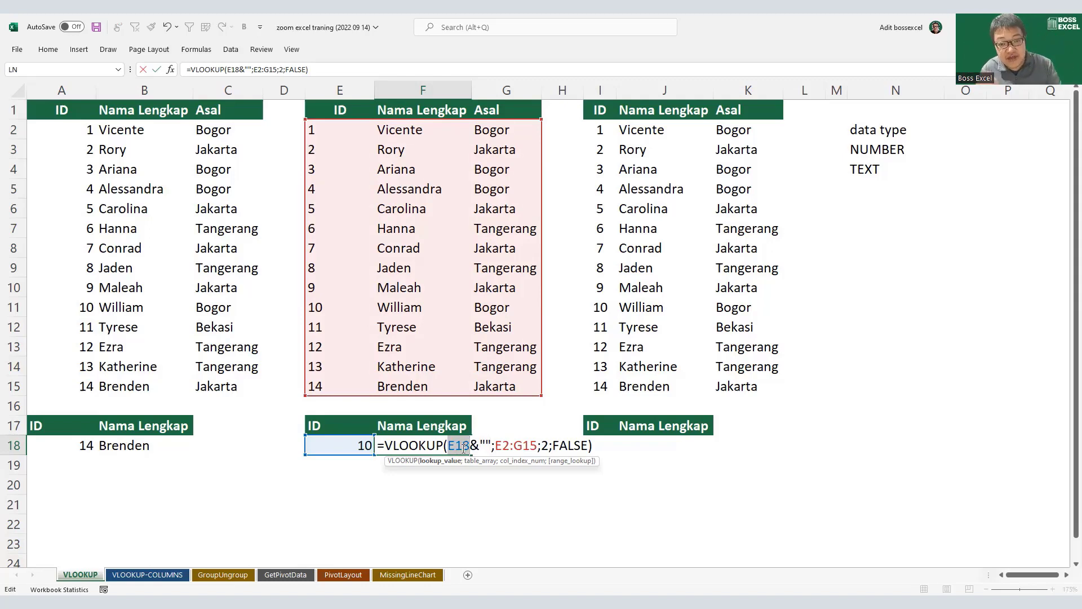
{"action": "key", "text": "F9"}
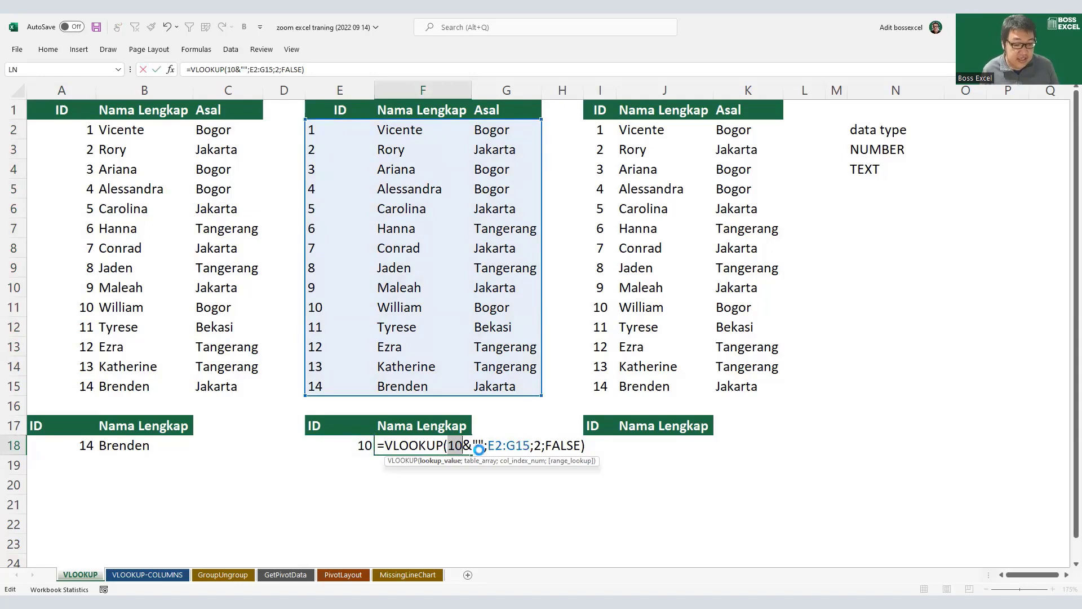
{"action": "key", "text": "ctrl+z"}
{"action": "left_click_drag", "start_coordinate": [491, 445], "coordinate": [449, 447]}
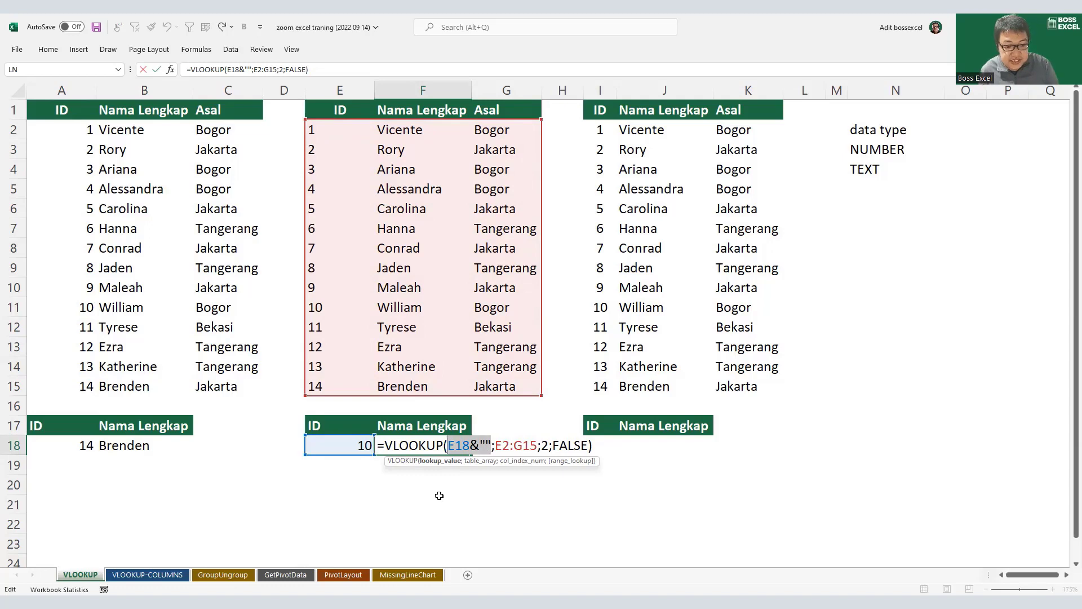
{"action": "key", "text": "F9"}
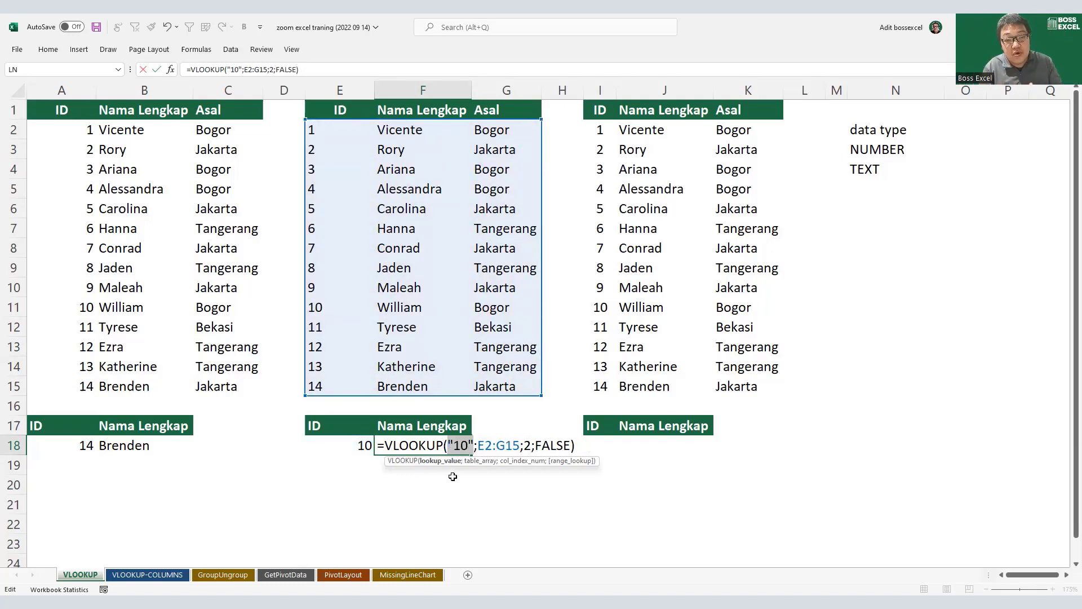
{"action": "key", "text": "ctrl+z"}
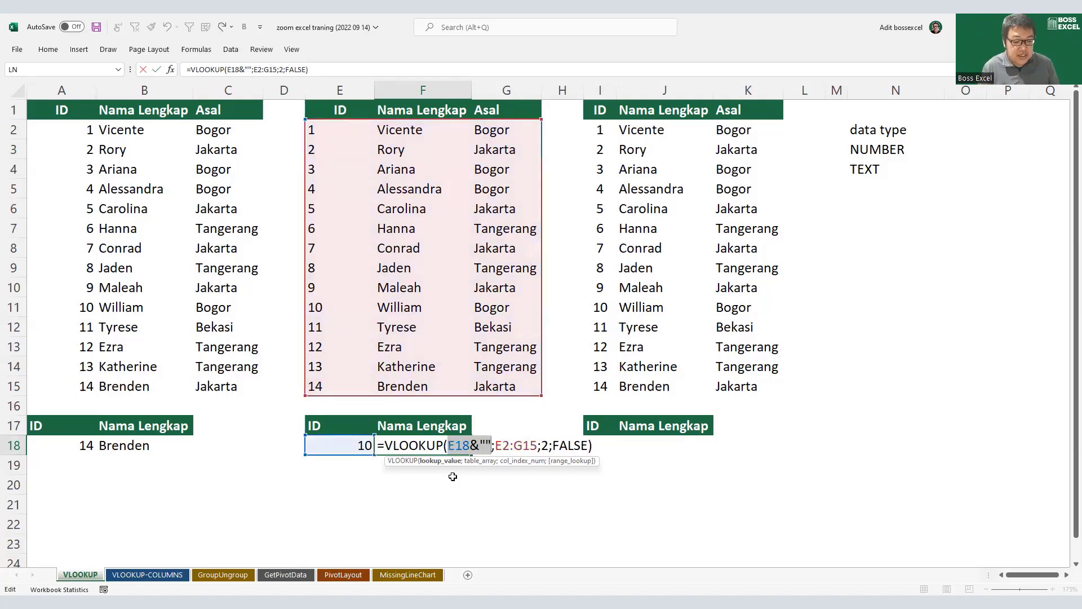
{"action": "key", "text": "Return"}
{"action": "left_click", "coordinate": [443, 446]}
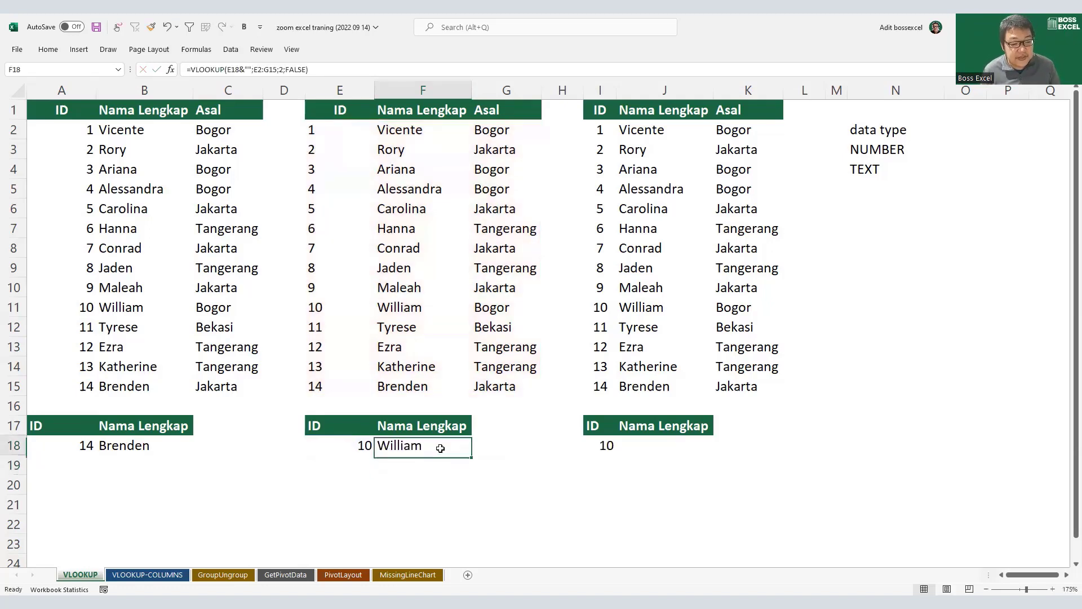
Set the lookup ID in E18 to 14 and check the lookup in F18.
{"action": "left_click", "coordinate": [350, 448]}
{"action": "type", "text": "14"}
{"action": "key", "text": "Return"}
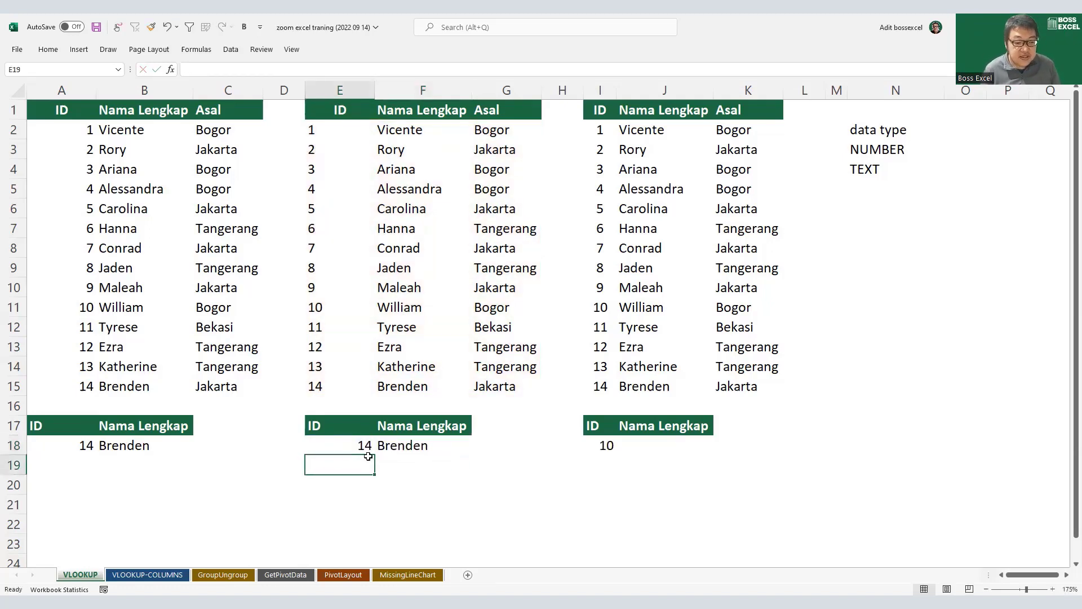
{"action": "left_click", "coordinate": [406, 446]}
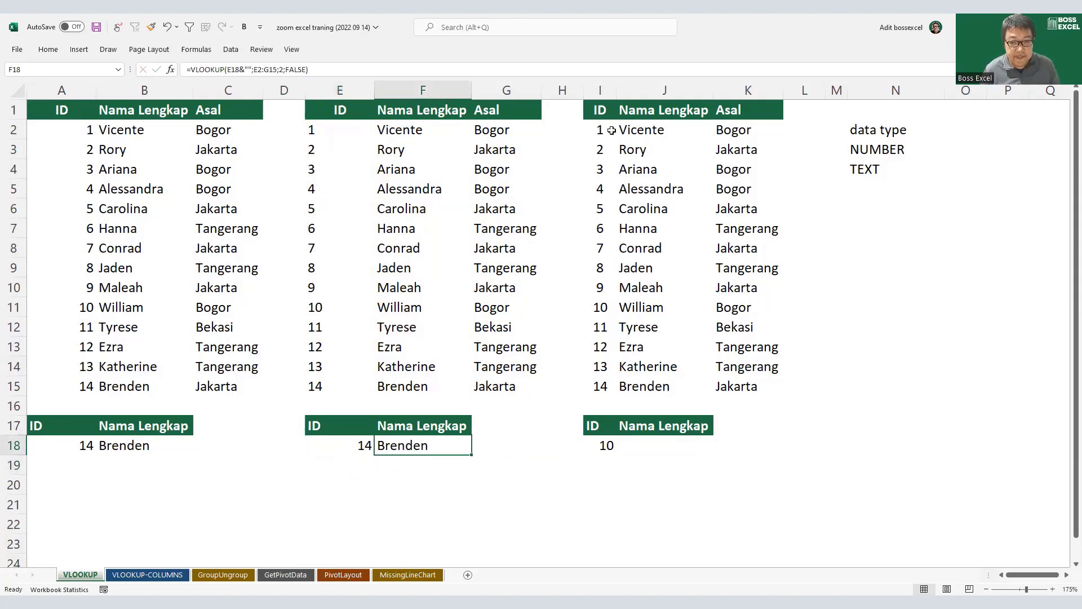
Widen column I and compare the IDs in I2:I15 with those in A2:A15 and E2:E15.
{"action": "left_click_drag", "start_coordinate": [616, 84], "coordinate": [645, 84]}
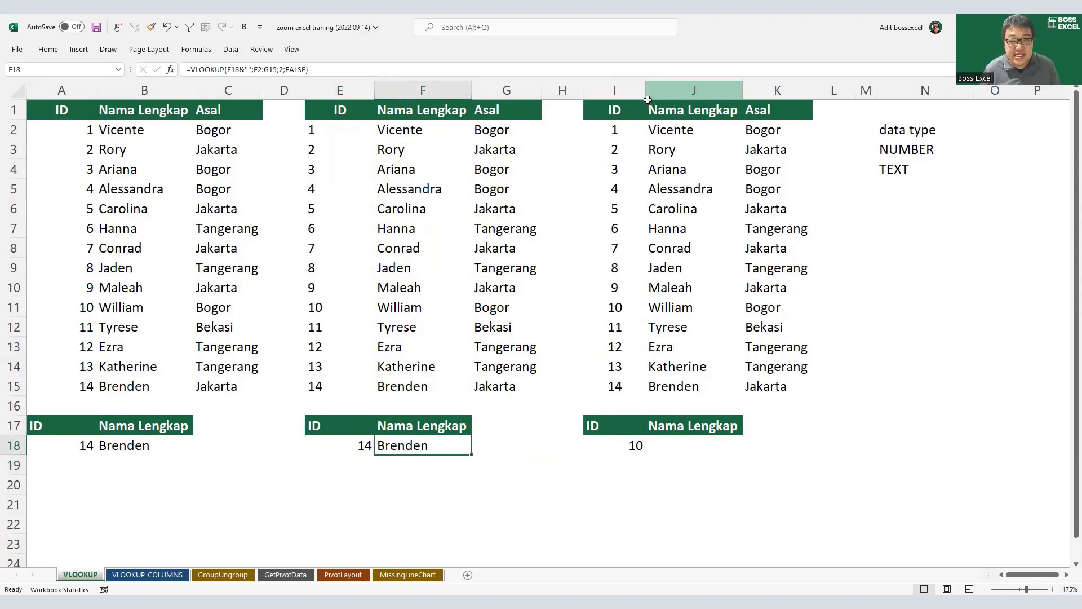
{"action": "left_click_drag", "start_coordinate": [620, 128], "coordinate": [617, 381]}
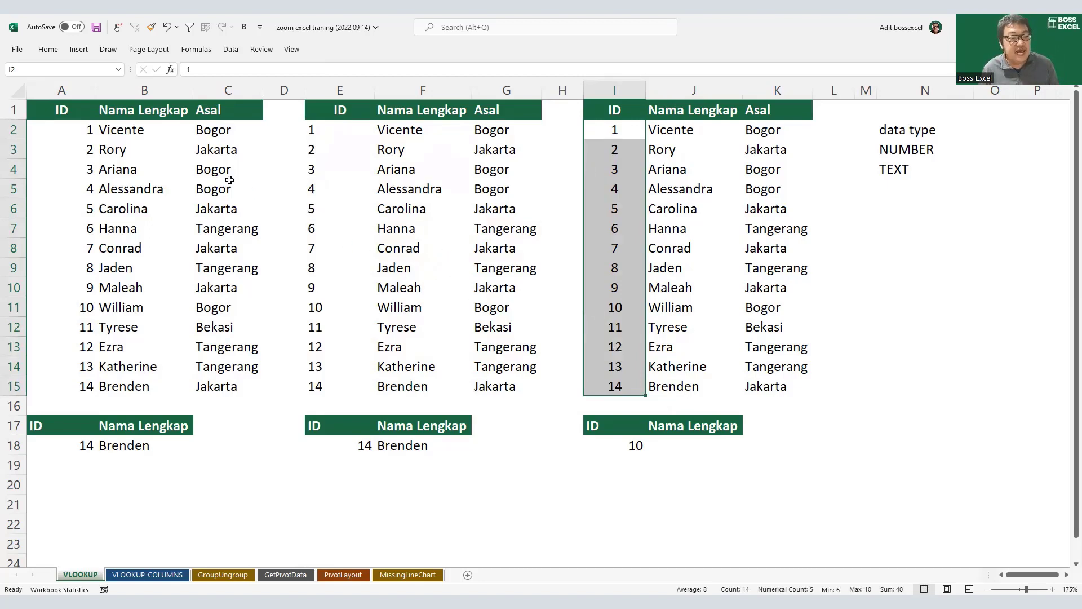
{"action": "left_click_drag", "start_coordinate": [76, 129], "coordinate": [85, 389]}
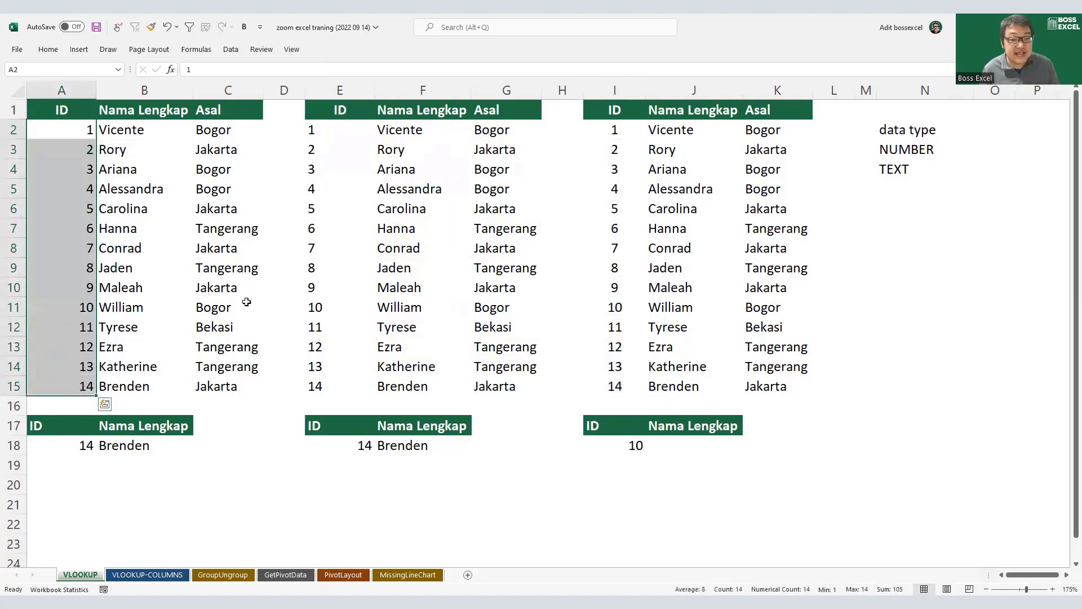
{"action": "left_click_drag", "start_coordinate": [334, 139], "coordinate": [347, 380]}
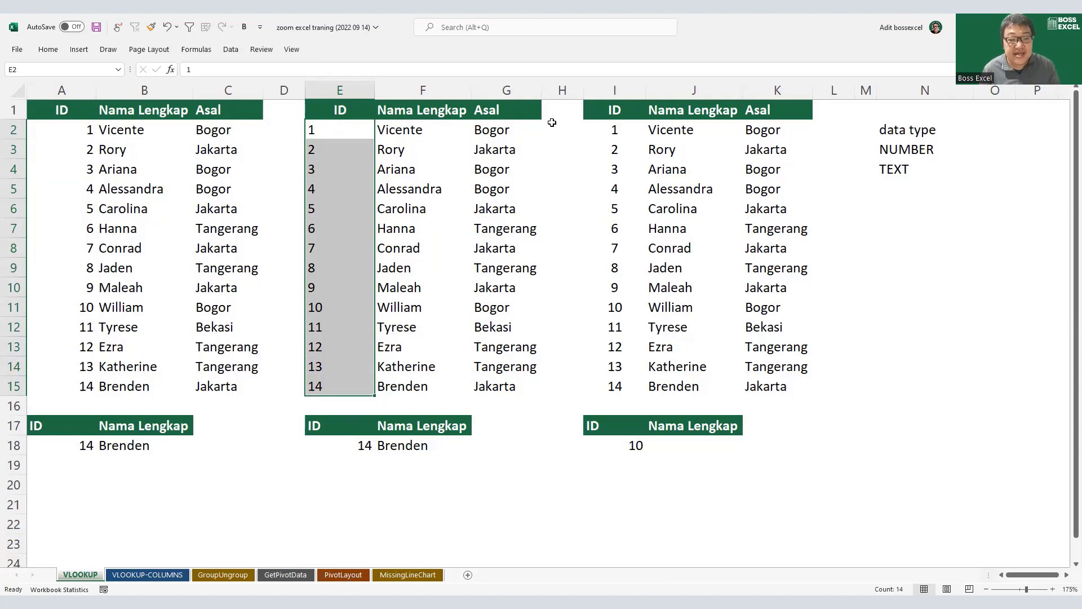
Turn off centre alignment for the IDs in I2:I15 and inspect how the values down to I11 are aligned.
{"action": "left_click_drag", "start_coordinate": [592, 128], "coordinate": [611, 386]}
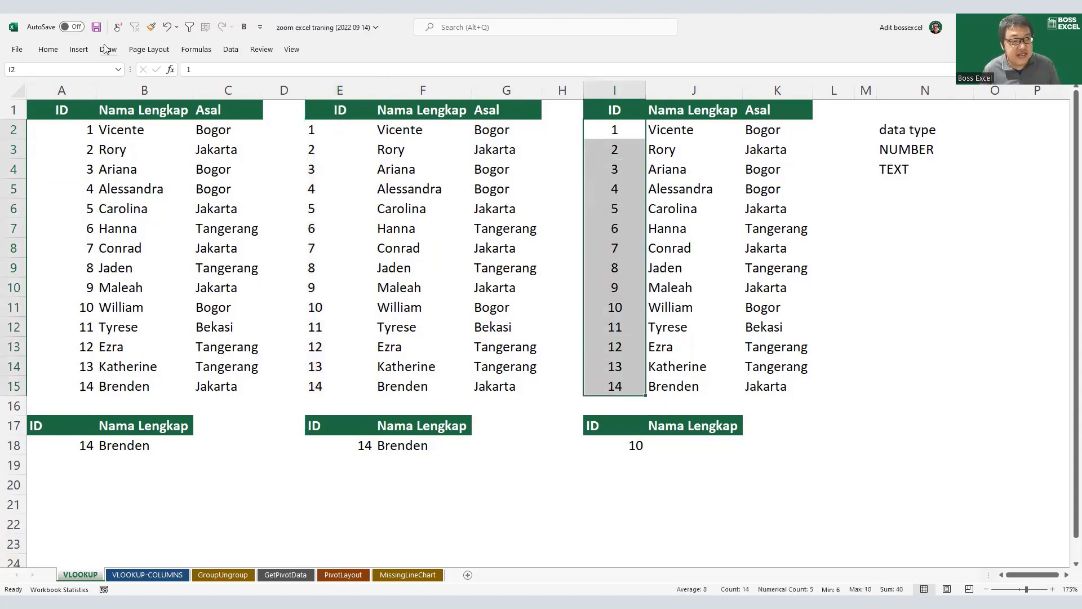
{"action": "left_click", "coordinate": [48, 51]}
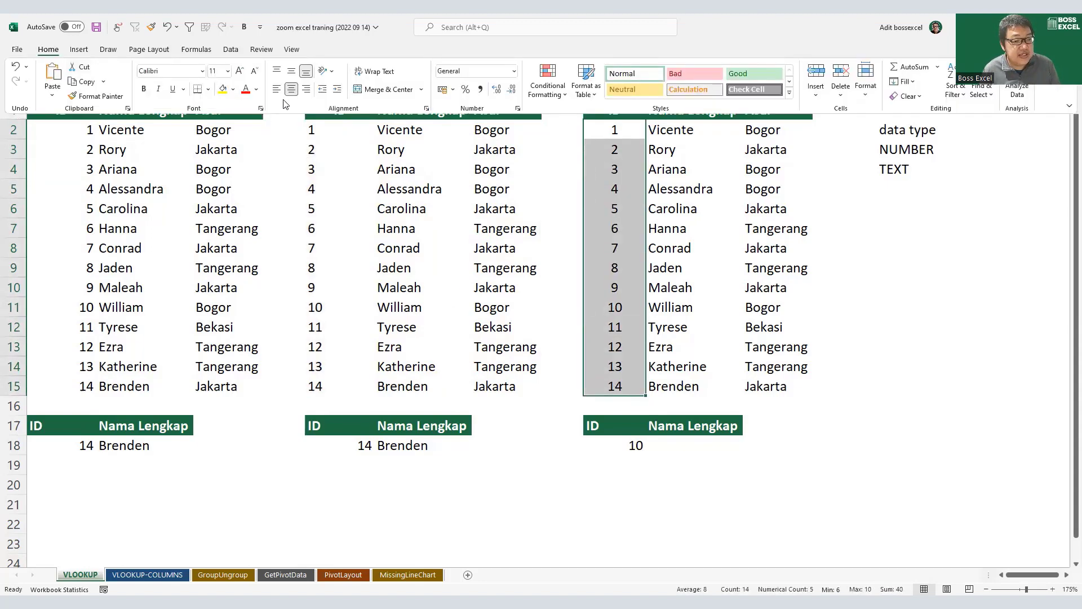
{"action": "left_click", "coordinate": [291, 90]}
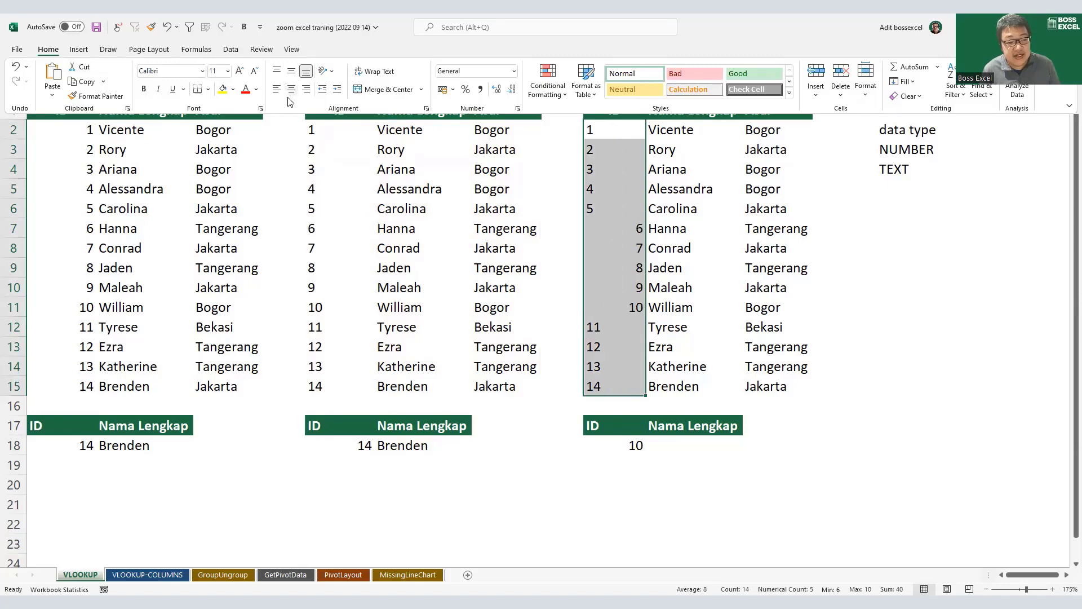
{"action": "left_click", "coordinate": [635, 212]}
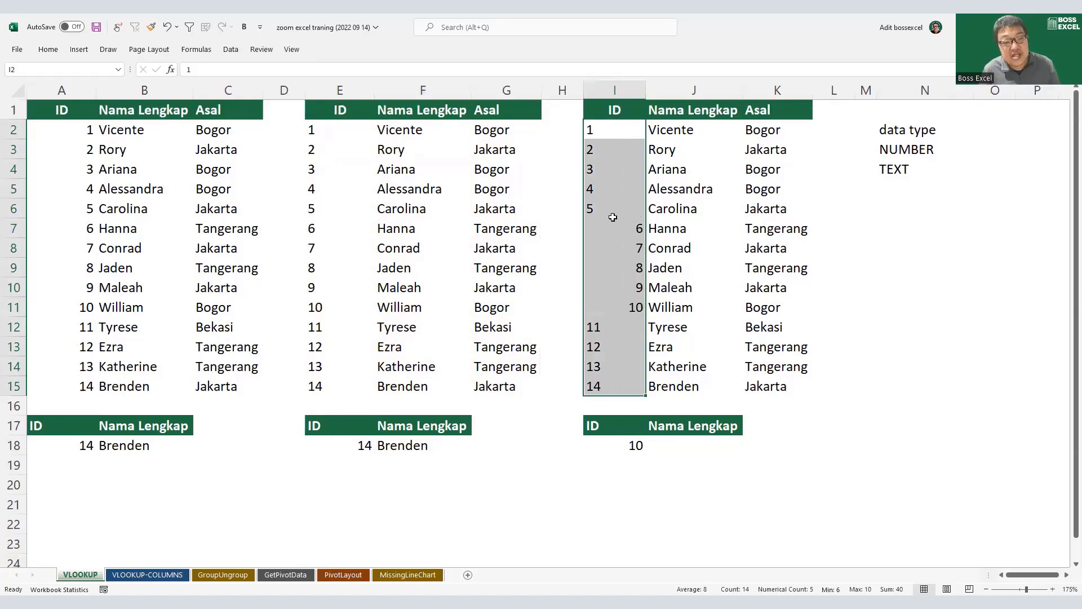
{"action": "left_click", "coordinate": [613, 214]}
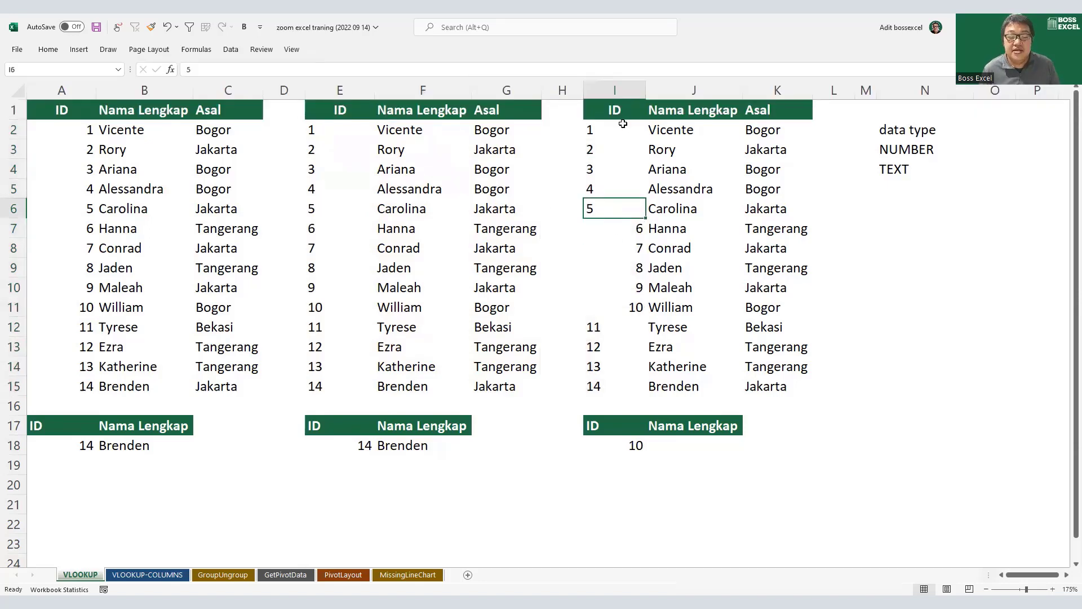
{"action": "left_click_drag", "start_coordinate": [621, 126], "coordinate": [630, 307]}
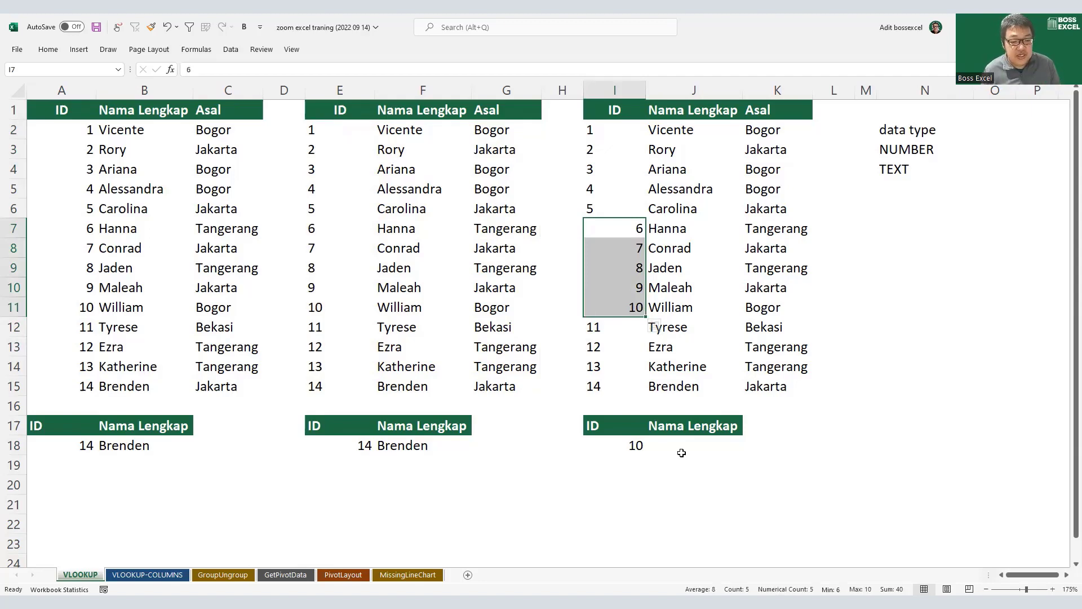
Copy the VLOOKUP formula from F18 to J18 and compare its lookup value I18&"" with the ID in I11.
{"action": "left_click", "coordinate": [452, 443]}
{"action": "key", "text": "ctrl+c"}
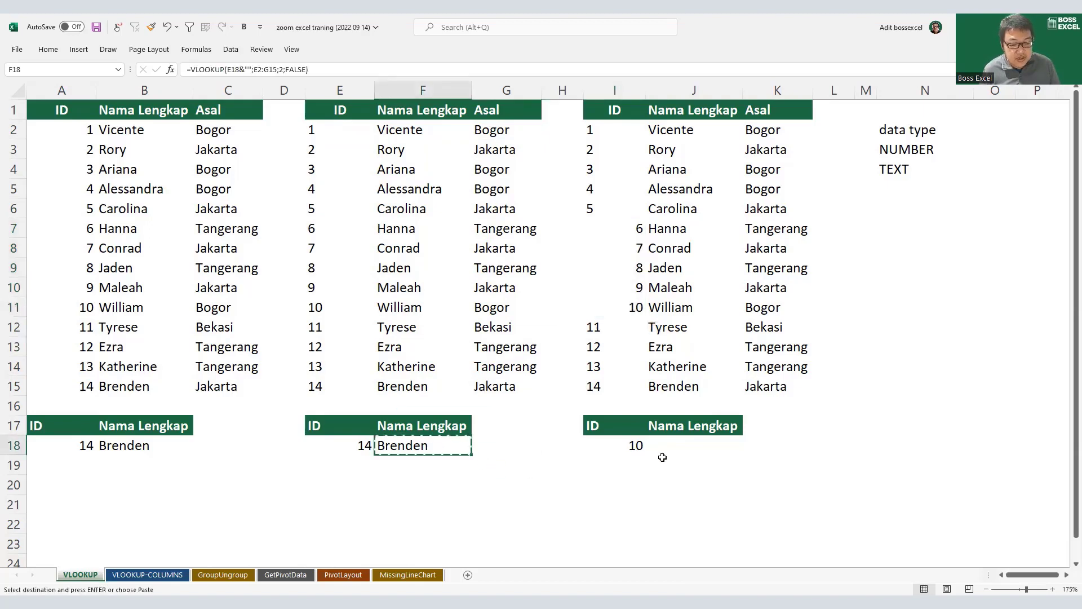
{"action": "left_click", "coordinate": [713, 451]}
{"action": "key", "text": "ctrl+v"}
{"action": "key", "text": "F2"}
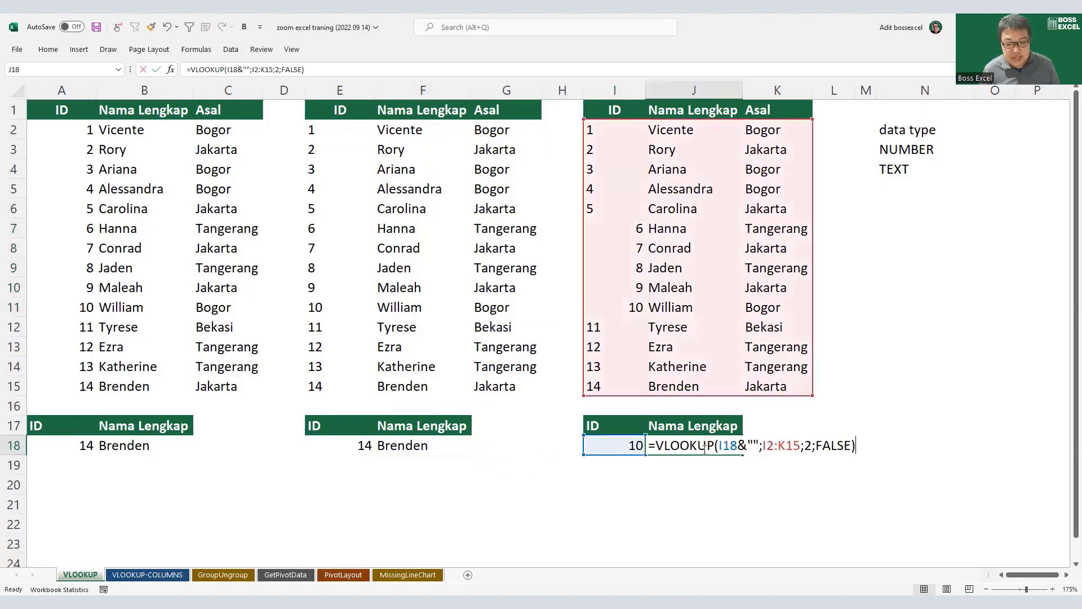
{"action": "left_click", "coordinate": [706, 448]}
{"action": "left_click", "coordinate": [721, 444]}
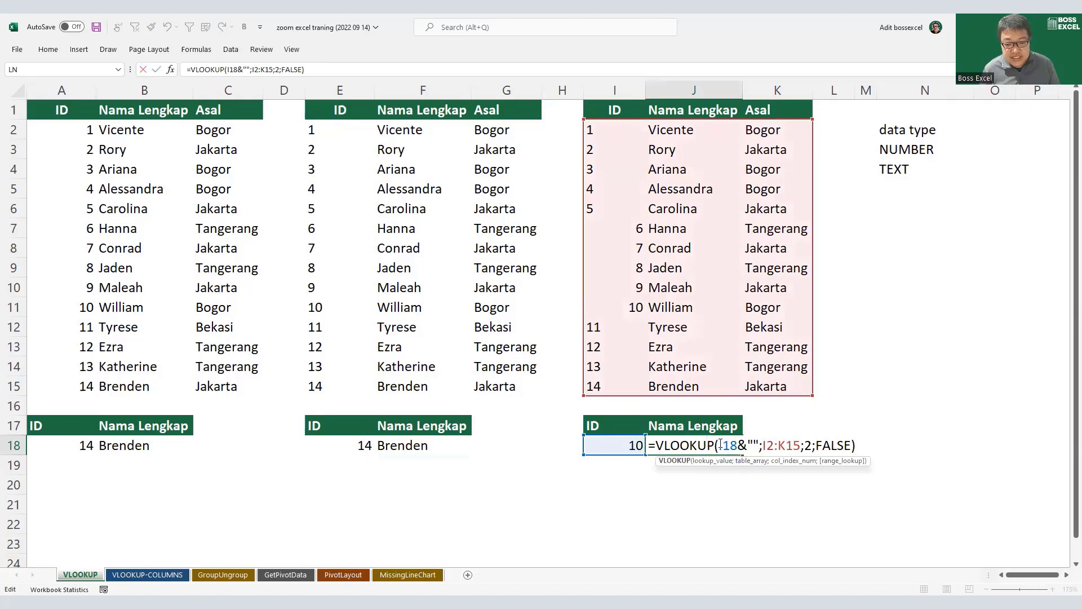
{"action": "left_click_drag", "start_coordinate": [721, 444], "coordinate": [759, 445]}
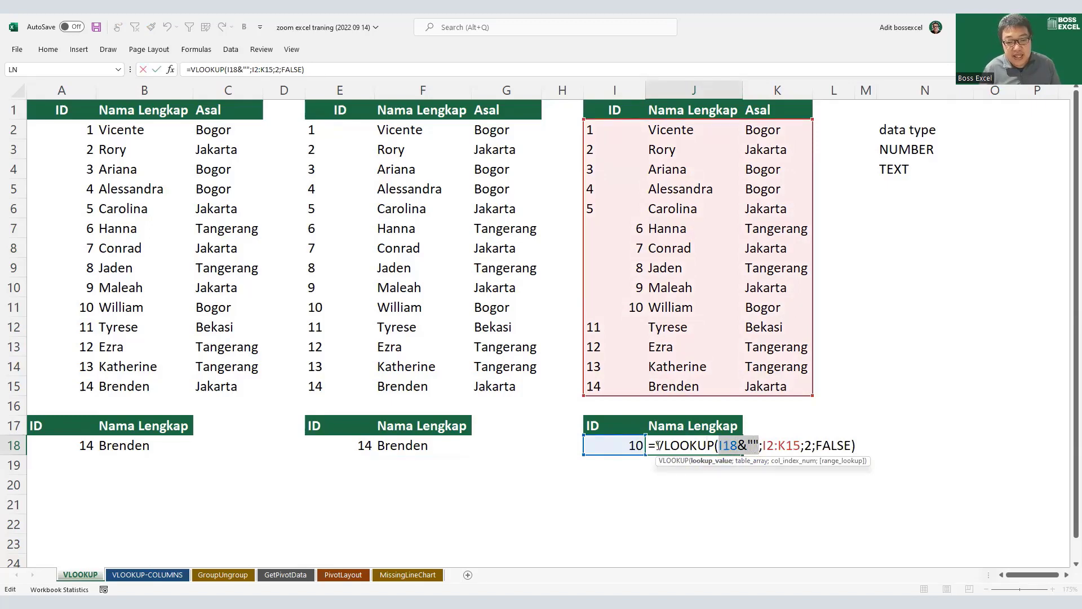
{"action": "key", "text": "Return"}
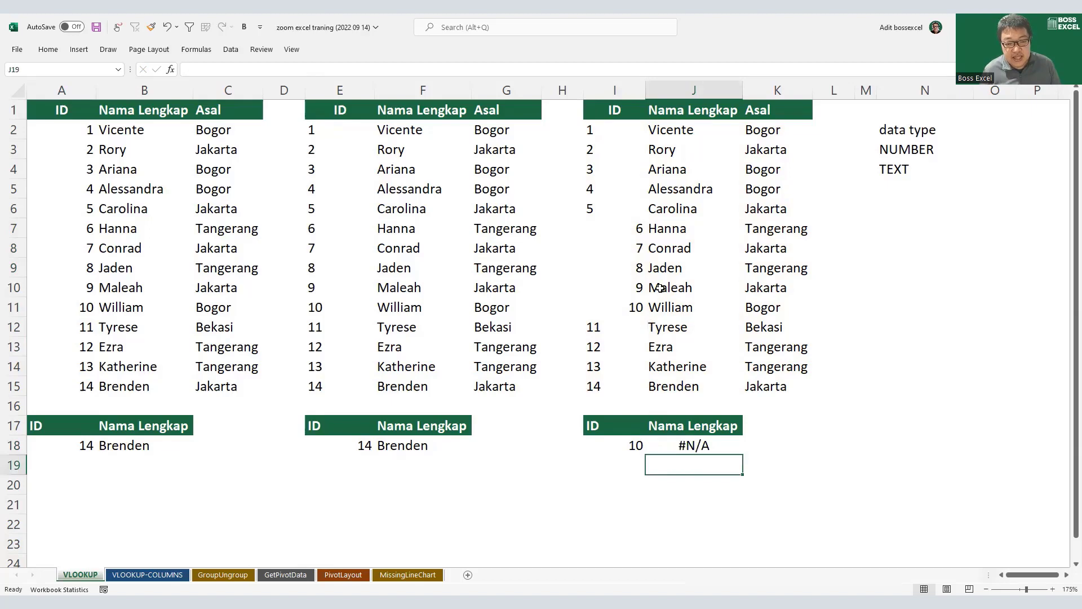
{"action": "left_click", "coordinate": [638, 304]}
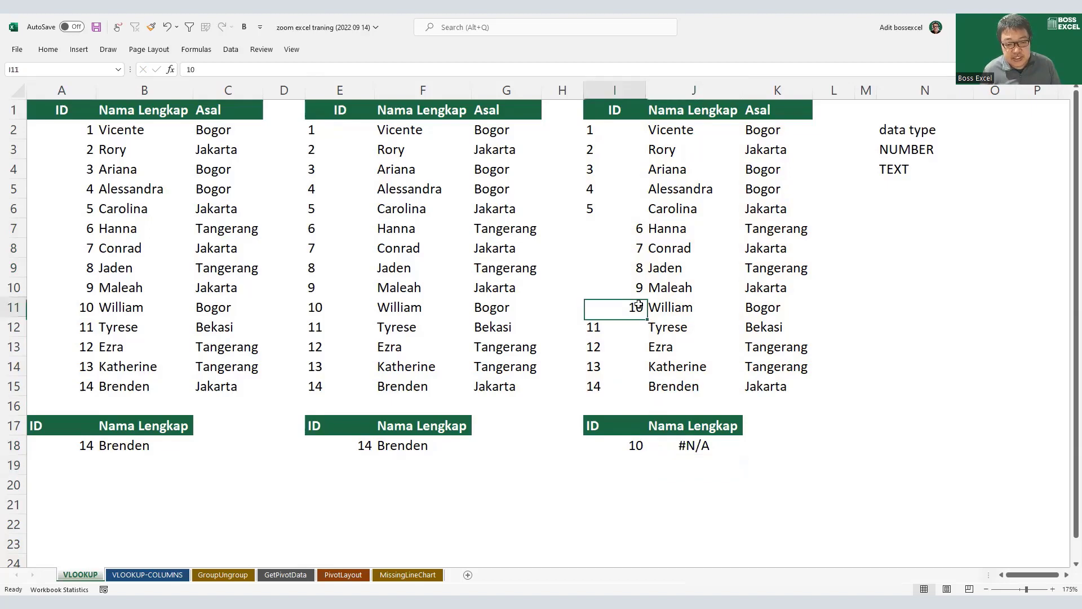
Wrap the VLOOKUP in J18 in IFERROR and start its value_if_error argument.
{"action": "double_click", "coordinate": [695, 446]}
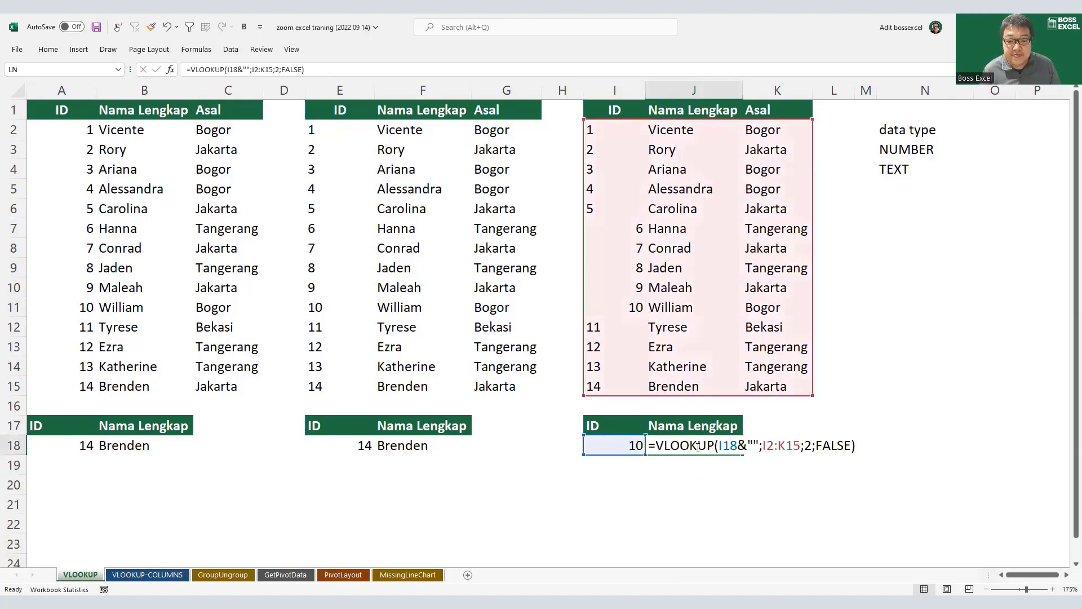
{"action": "left_click", "coordinate": [657, 446]}
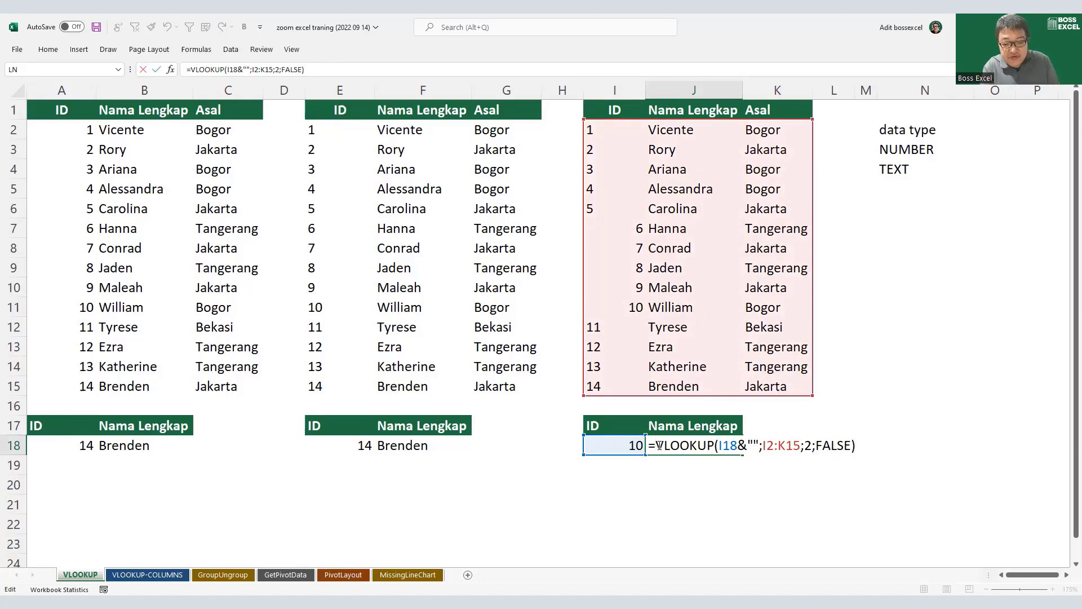
{"action": "type", "text": "IFERROR("}
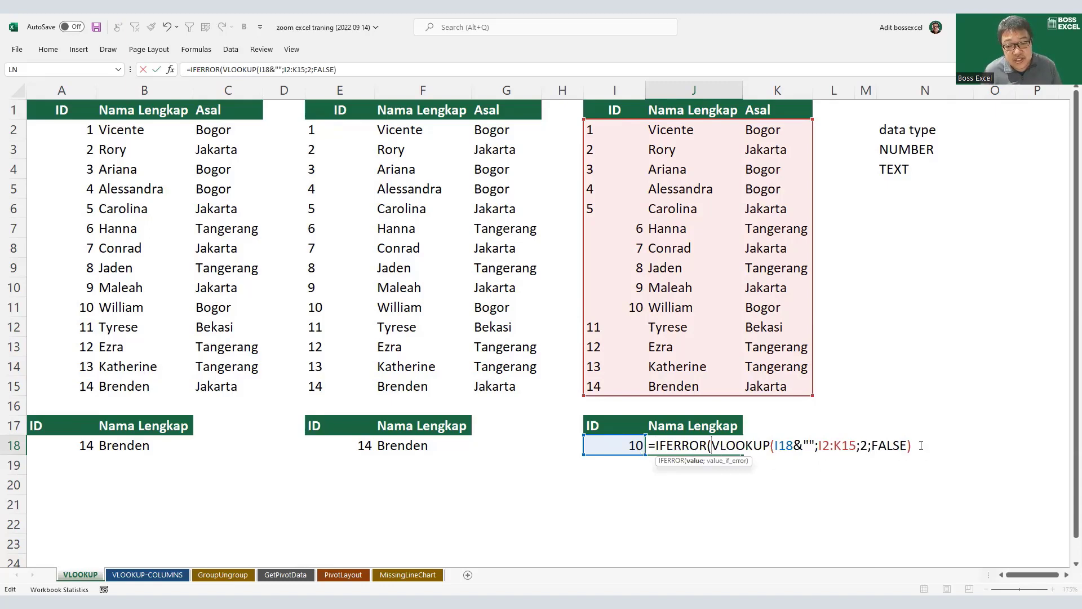
{"action": "left_click", "coordinate": [909, 445]}
{"action": "type", "text": ";"}
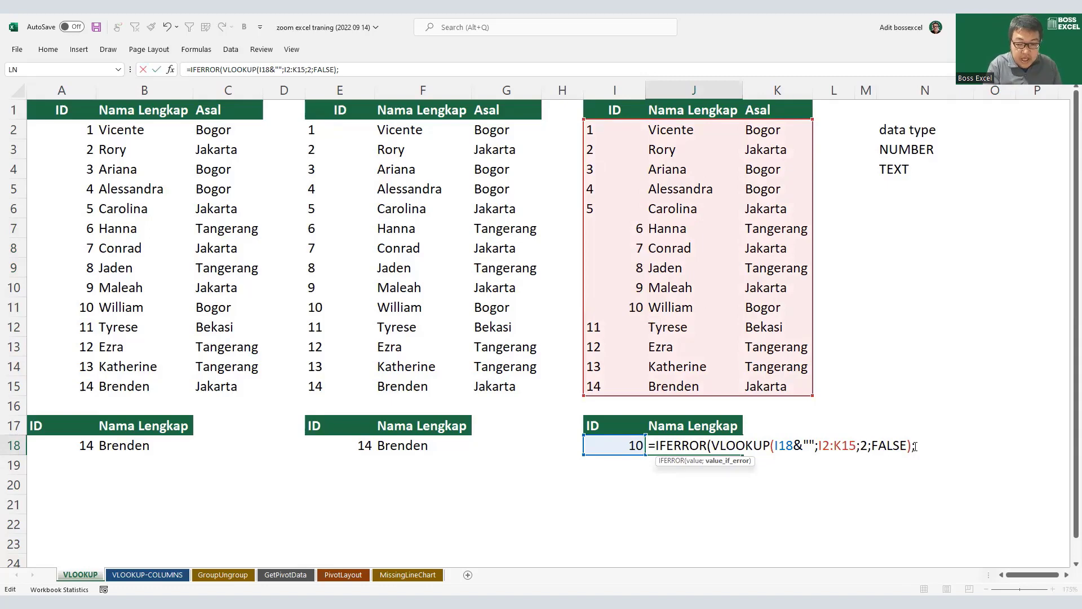
Enter VLOOKUP(I18;I2:K15;2;false) as the value_if_error argument of the IFERROR formula in J18.
{"action": "type", "text": "VLOOKUP("}
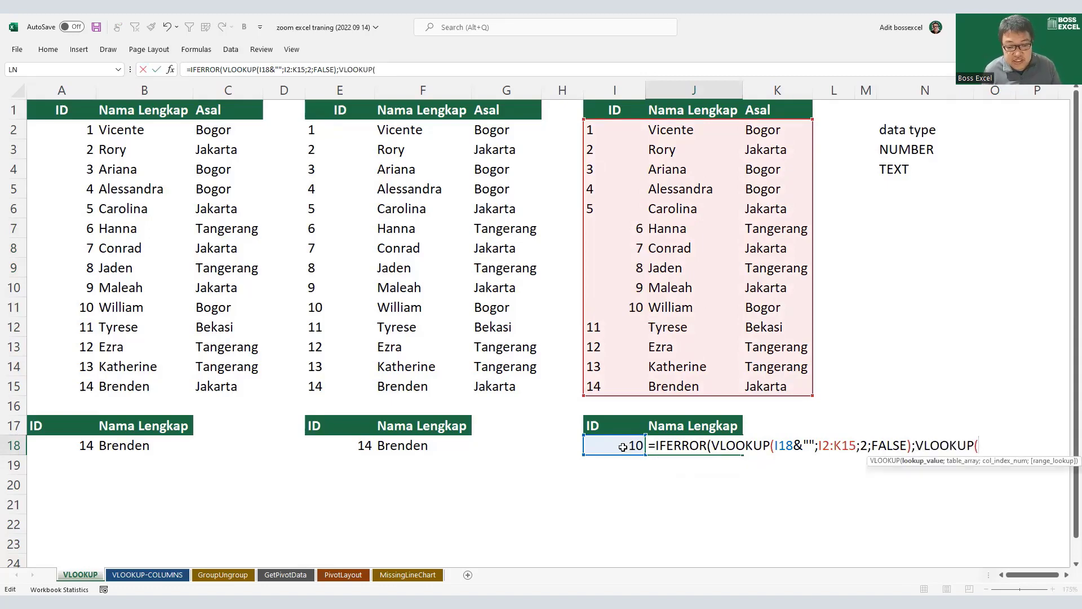
{"action": "left_click", "coordinate": [636, 442]}
{"action": "type", "text": ";"}
{"action": "left_click_drag", "start_coordinate": [614, 129], "coordinate": [785, 386]}
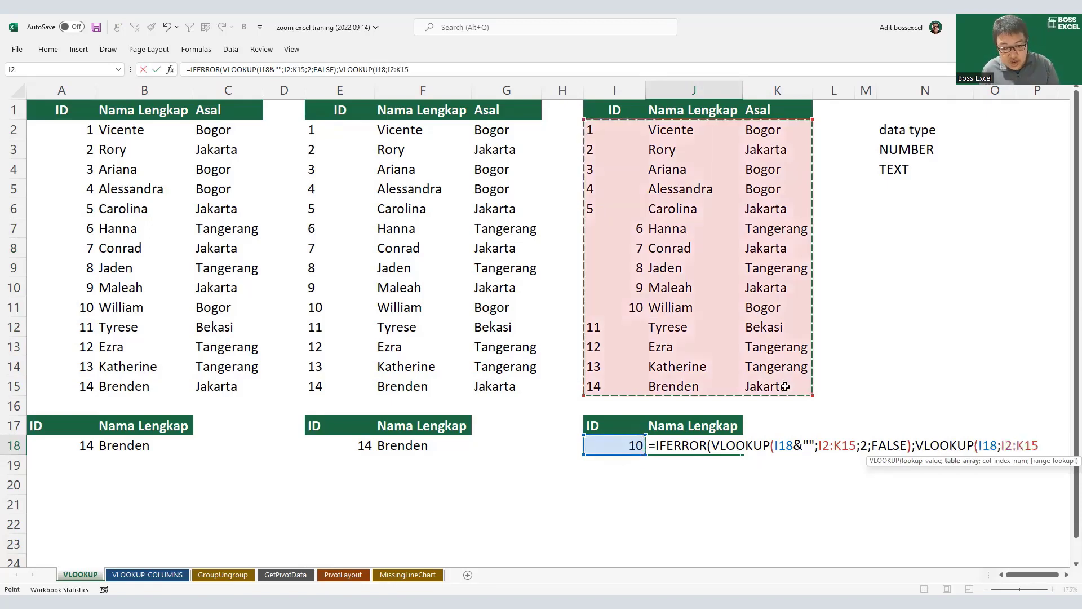
{"action": "type", "text": ";2"}
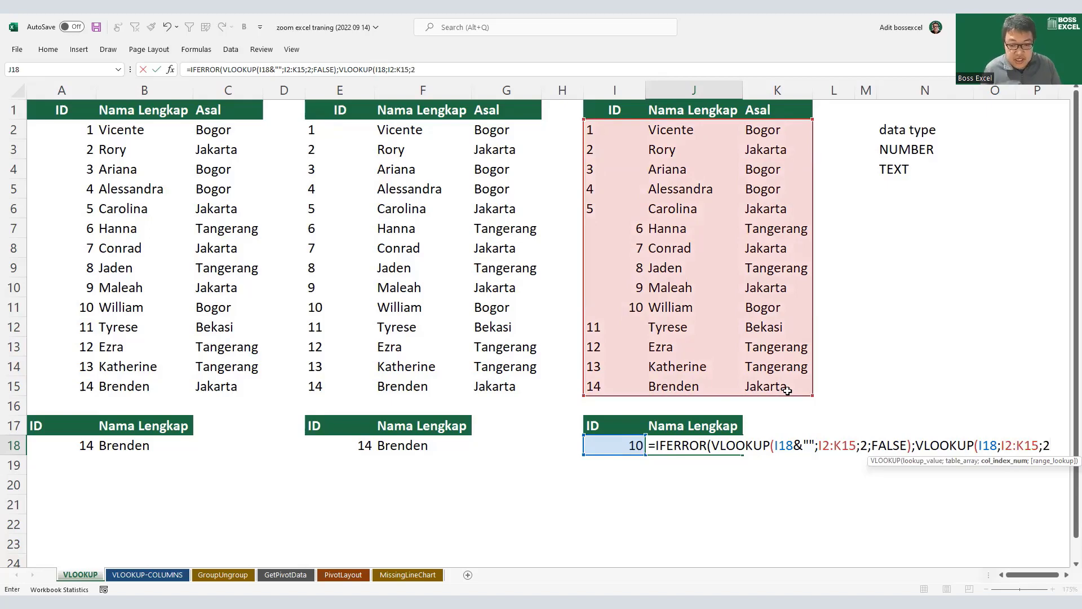
{"action": "type", "text": ";false)"}
Review the two VLOOKUP arguments, including &"" in the first, then close and commit the IFERROR formula in J18.
{"action": "left_click_drag", "start_coordinate": [712, 445], "coordinate": [927, 463]}
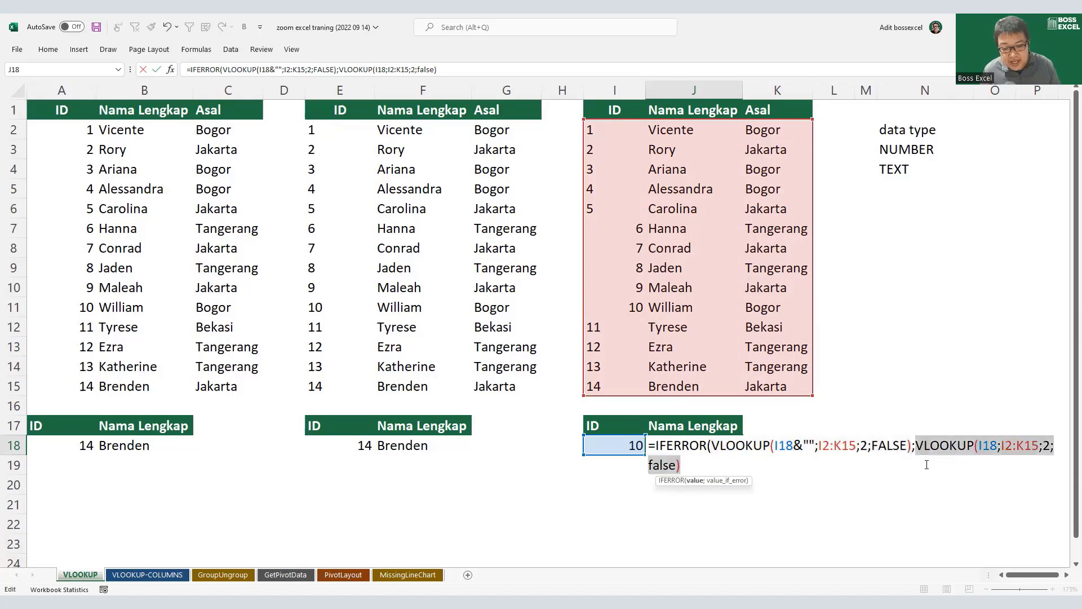
{"action": "left_click_drag", "start_coordinate": [793, 445], "coordinate": [814, 445]}
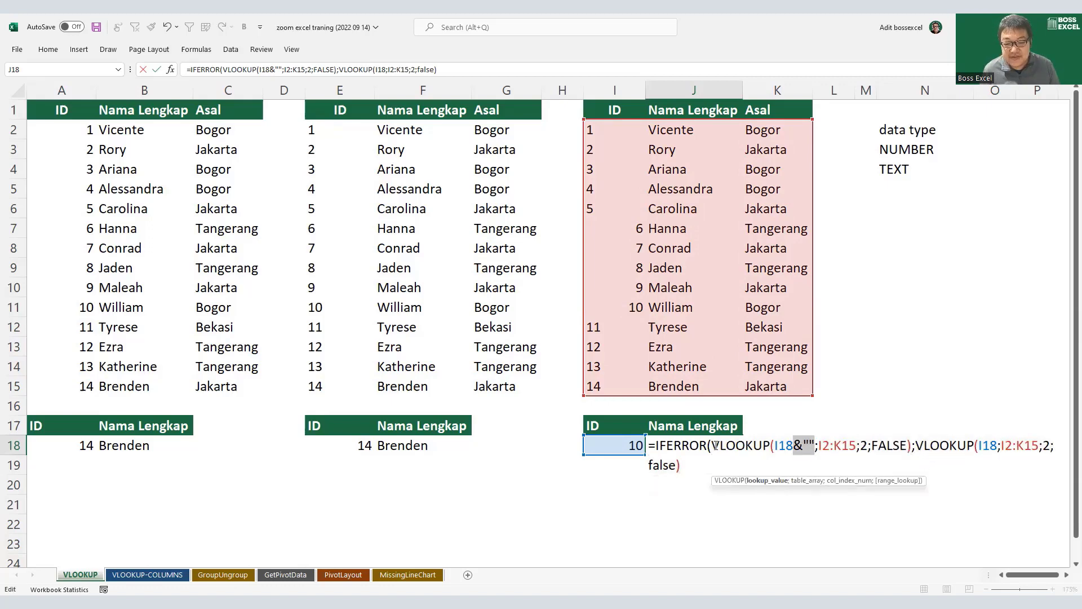
{"action": "left_click_drag", "start_coordinate": [712, 445], "coordinate": [911, 445]}
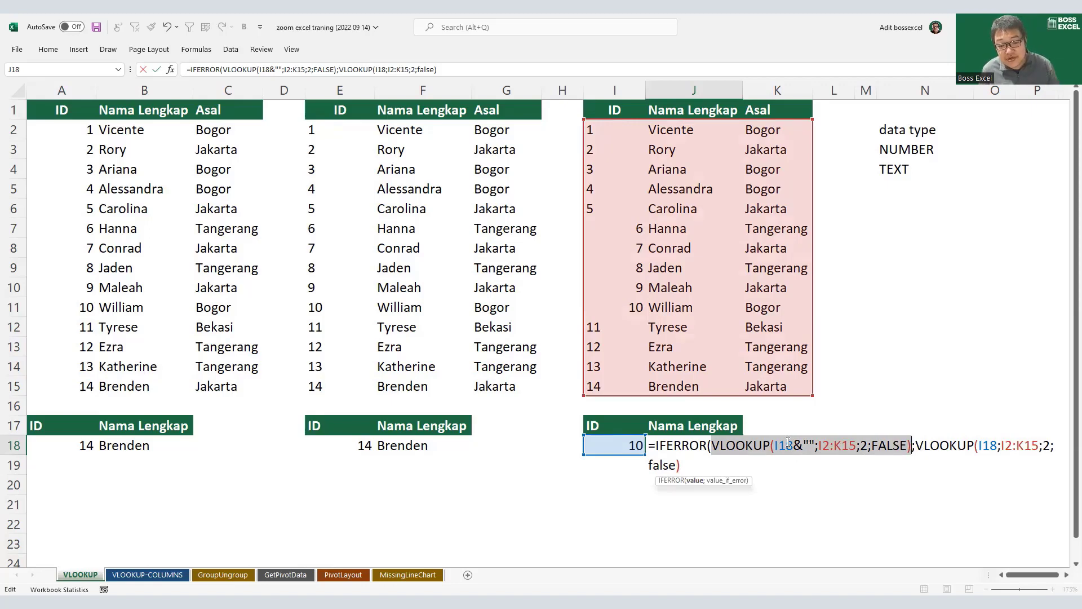
{"action": "left_click_drag", "start_coordinate": [659, 445], "coordinate": [689, 445]}
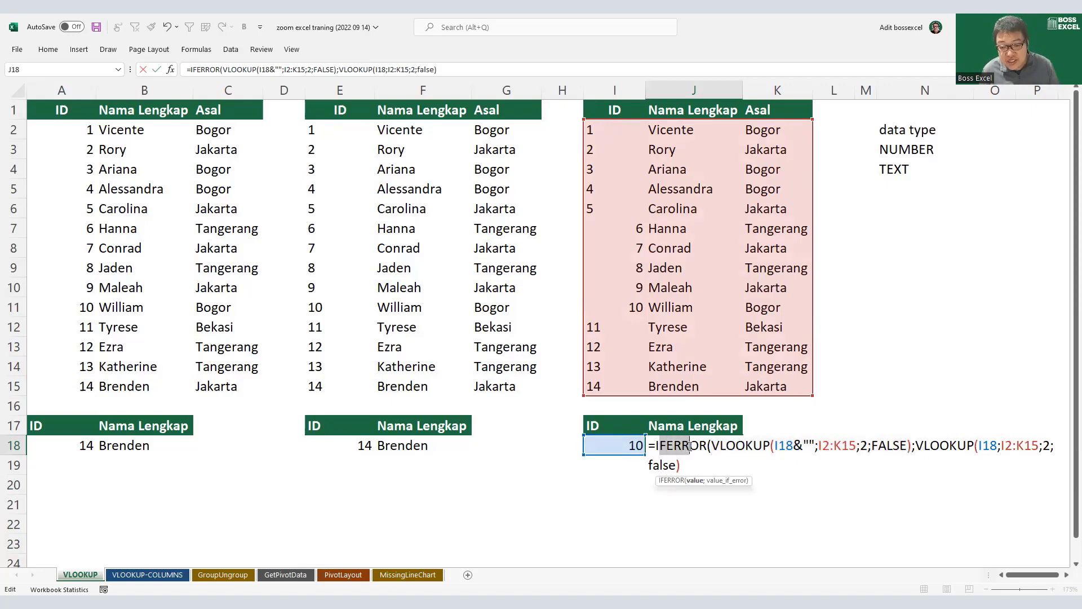
{"action": "left_click_drag", "start_coordinate": [916, 446], "coordinate": [923, 461]}
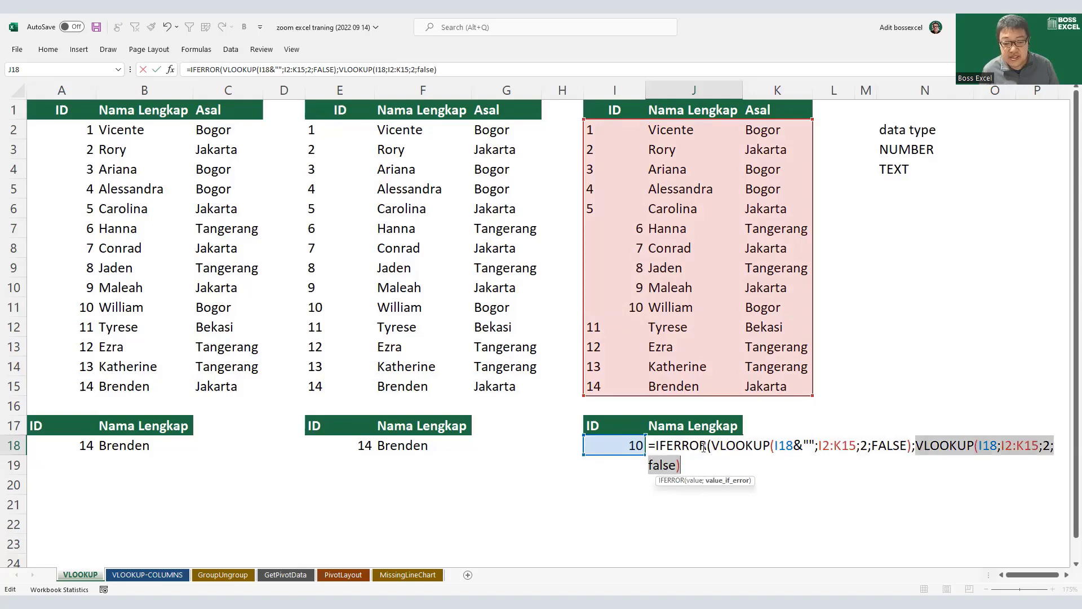
{"action": "left_click", "coordinate": [691, 462]}
{"action": "type", "text": ")"}
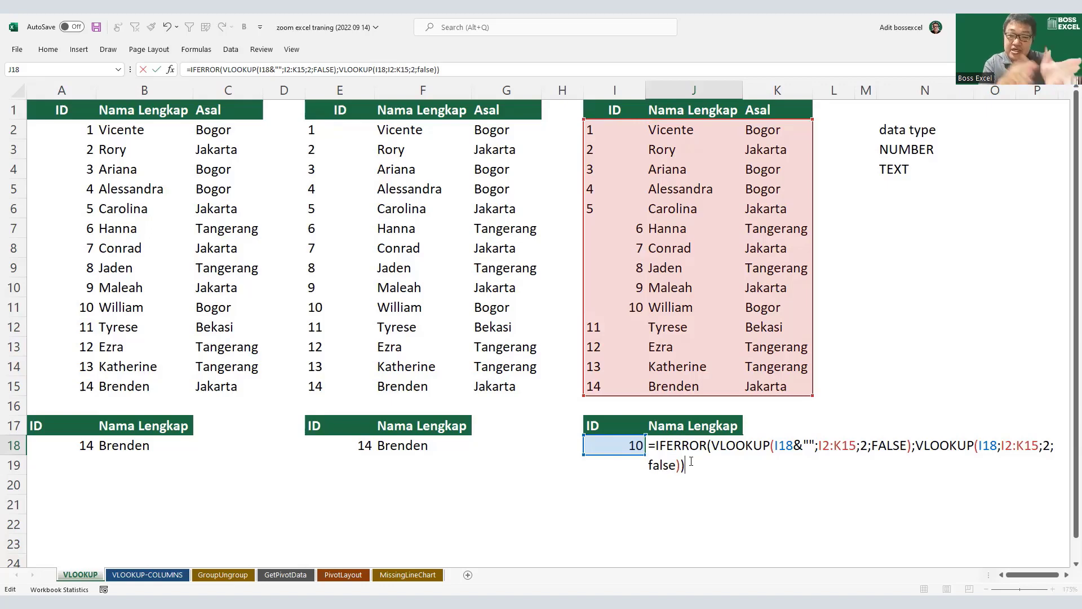
{"action": "key", "text": "Return"}
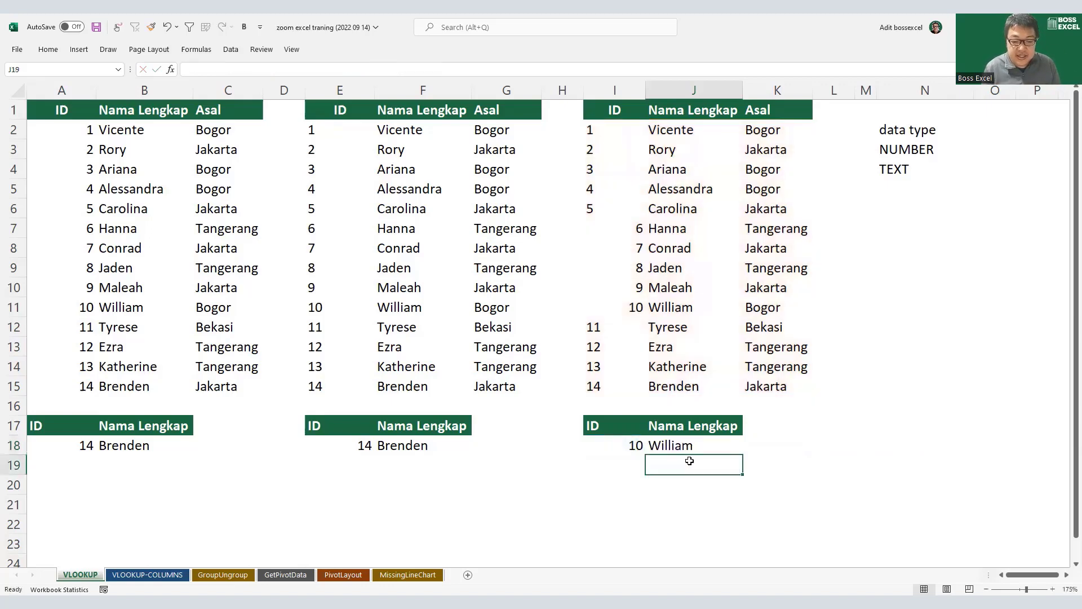
Check rows 11 and 12 of the third table, set the lookup ID in I18 to 11 and inspect the J18 formula.
{"action": "left_click_drag", "start_coordinate": [606, 310], "coordinate": [679, 309]}
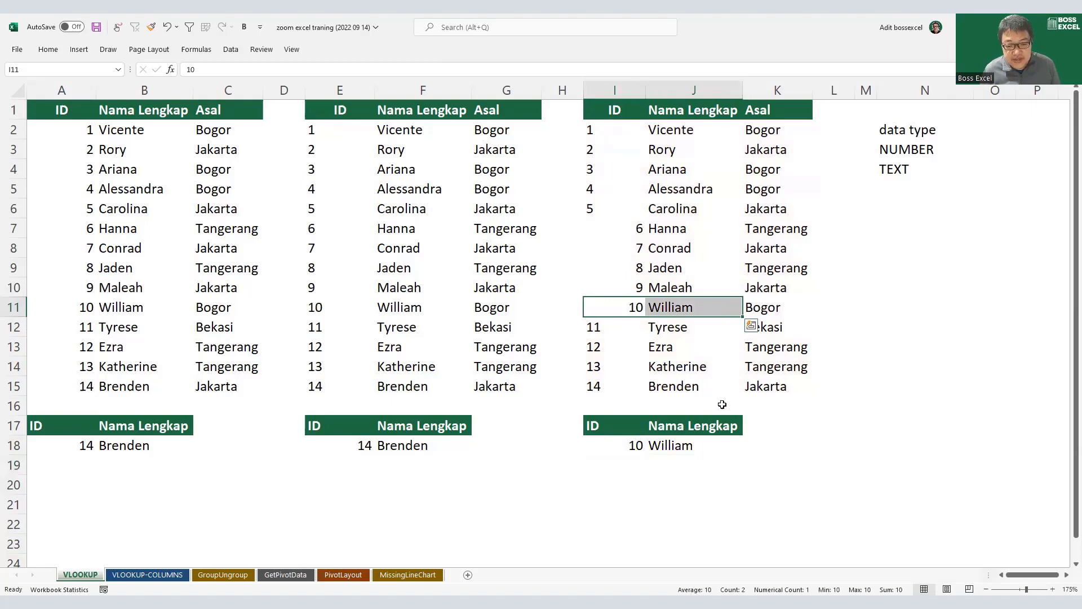
{"action": "left_click_drag", "start_coordinate": [595, 328], "coordinate": [739, 340]}
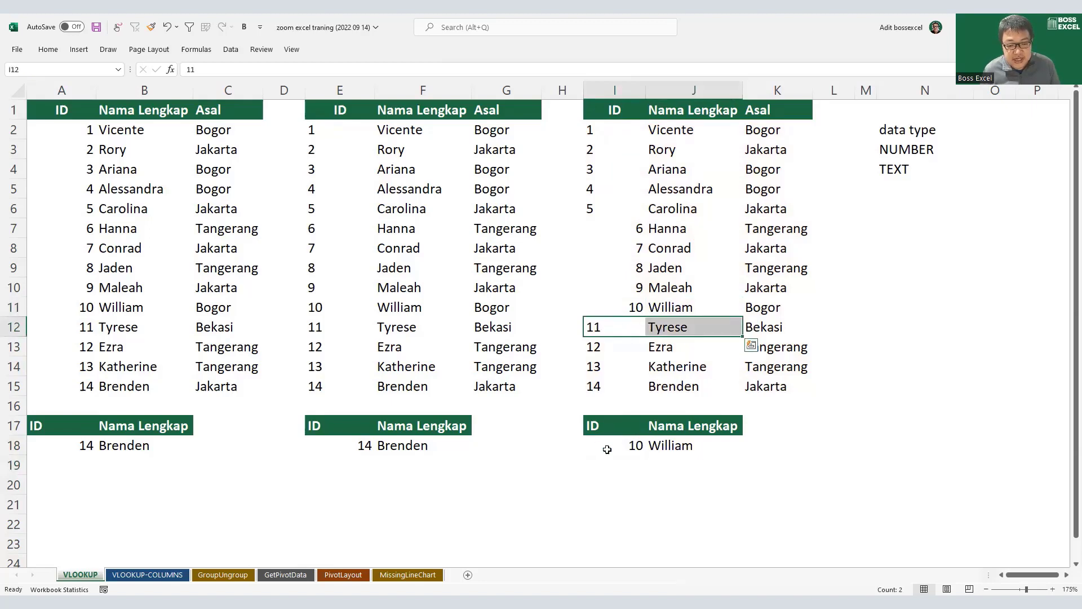
{"action": "left_click", "coordinate": [607, 449]}
{"action": "type", "text": "11"}
{"action": "key", "text": "Return"}
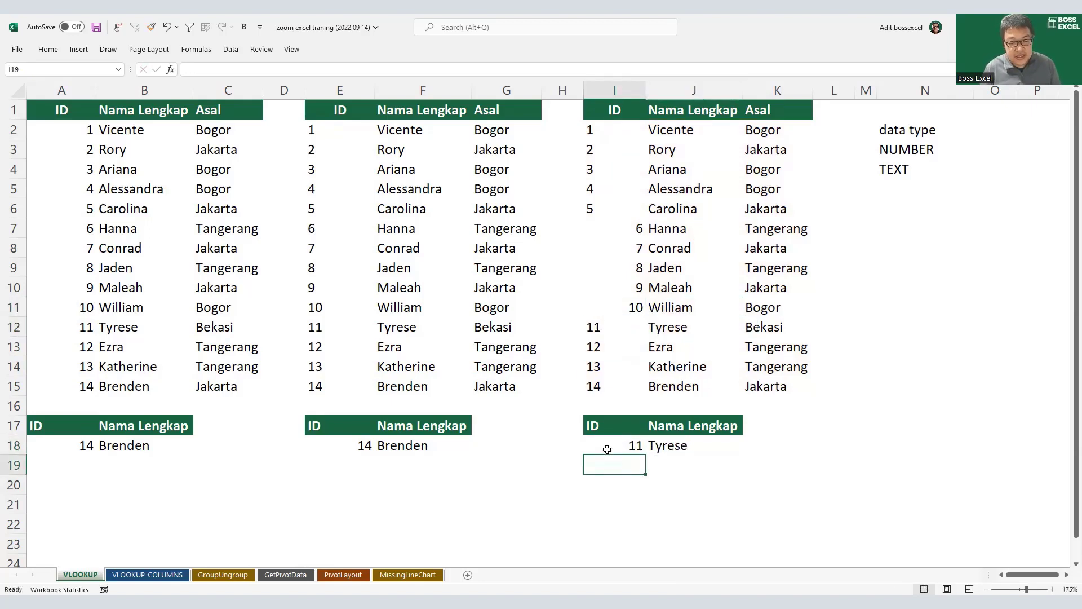
{"action": "left_click", "coordinate": [691, 444]}
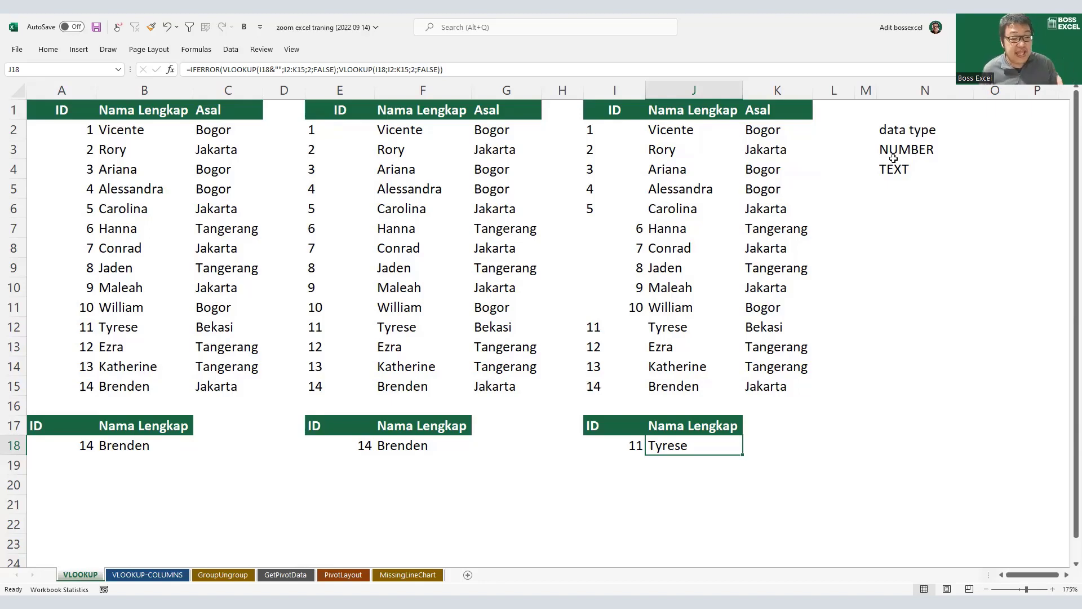
Compare the data types of the IDs in I7:I11, A2:A15 and E2:E15 with the NUMBER and TEXT notes.
{"action": "left_click", "coordinate": [637, 228]}
{"action": "left_click_drag", "start_coordinate": [638, 229], "coordinate": [642, 305]}
{"action": "left_click", "coordinate": [887, 169]}
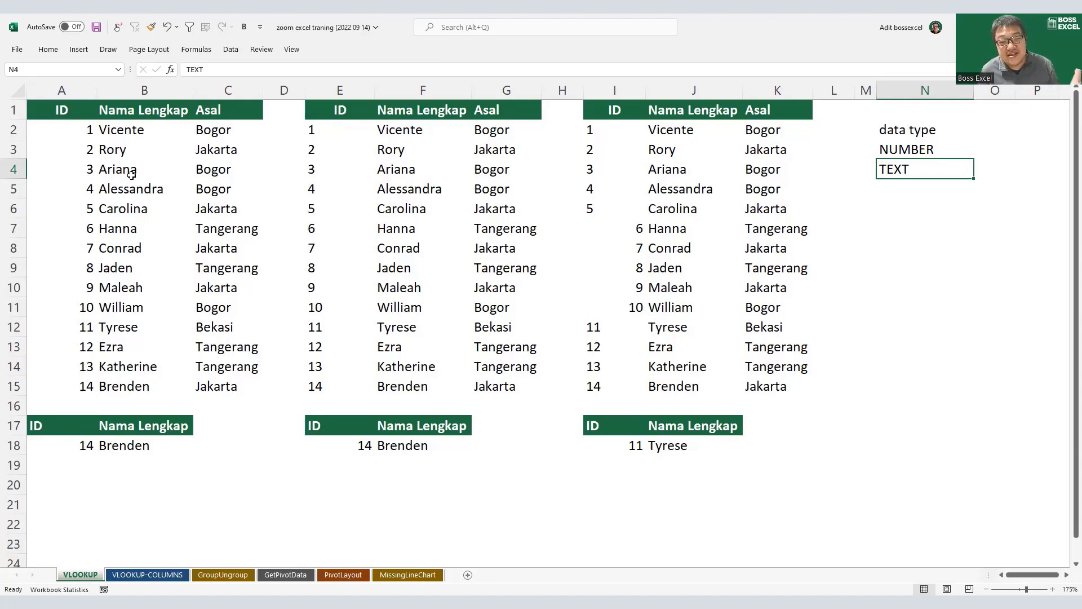
{"action": "left_click_drag", "start_coordinate": [79, 132], "coordinate": [84, 391]}
{"action": "left_click_drag", "start_coordinate": [331, 134], "coordinate": [325, 375]}
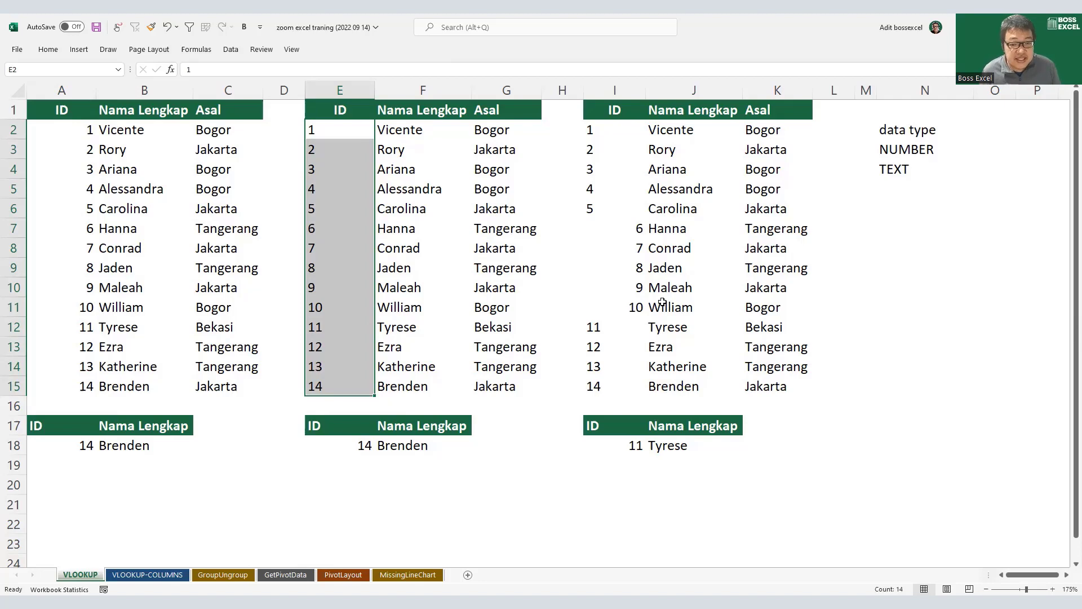
Open the VLOOKUP formula in F18 and examine its lookup value E18&"".
{"action": "left_click", "coordinate": [394, 447]}
{"action": "double_click", "coordinate": [402, 447]}
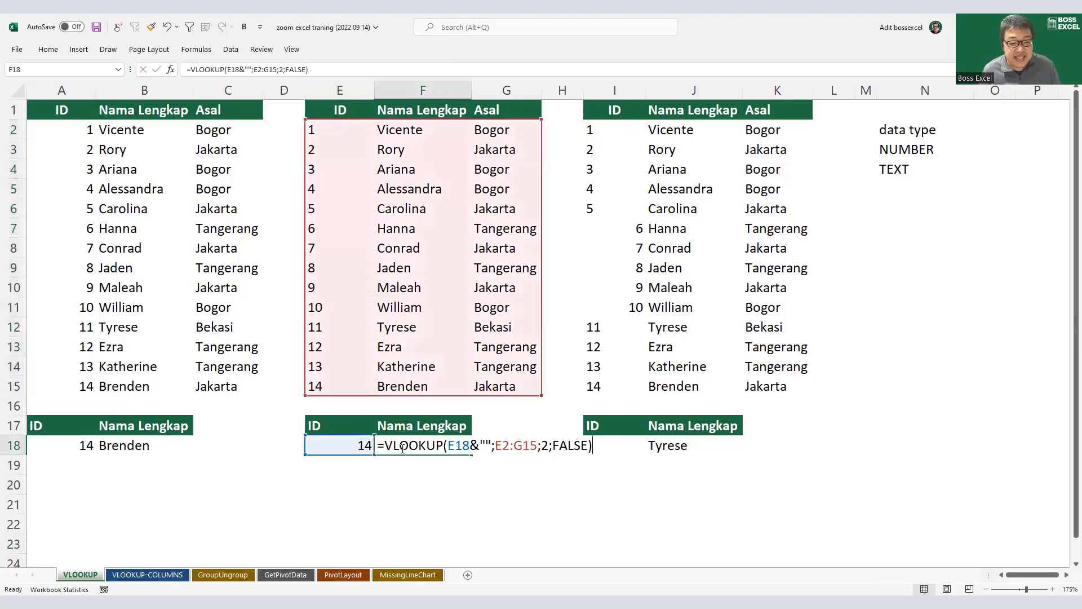
{"action": "left_click", "coordinate": [481, 444]}
{"action": "left_click_drag", "start_coordinate": [491, 441], "coordinate": [448, 445]}
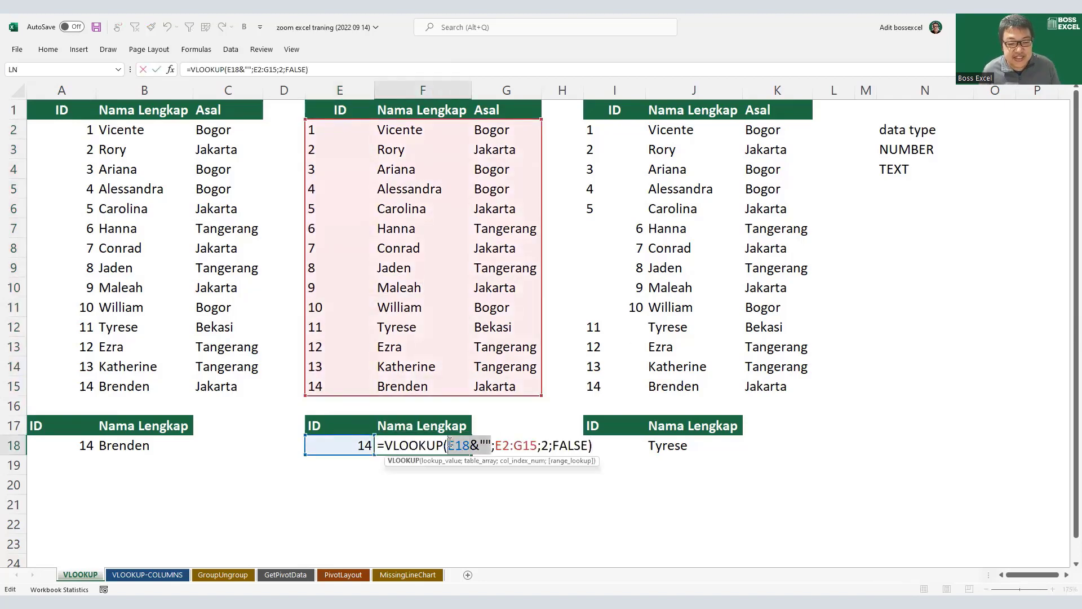